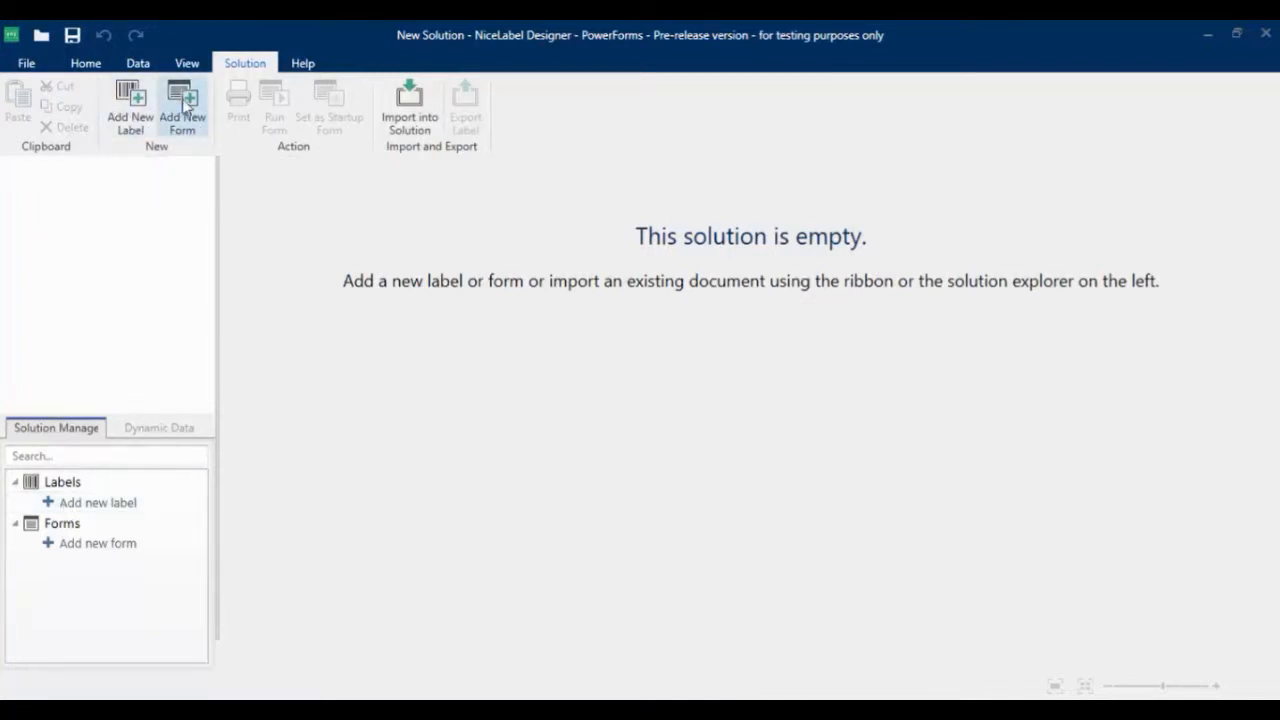
Add a new label named SolutionLabel to the empty solution
left_click(87, 503)
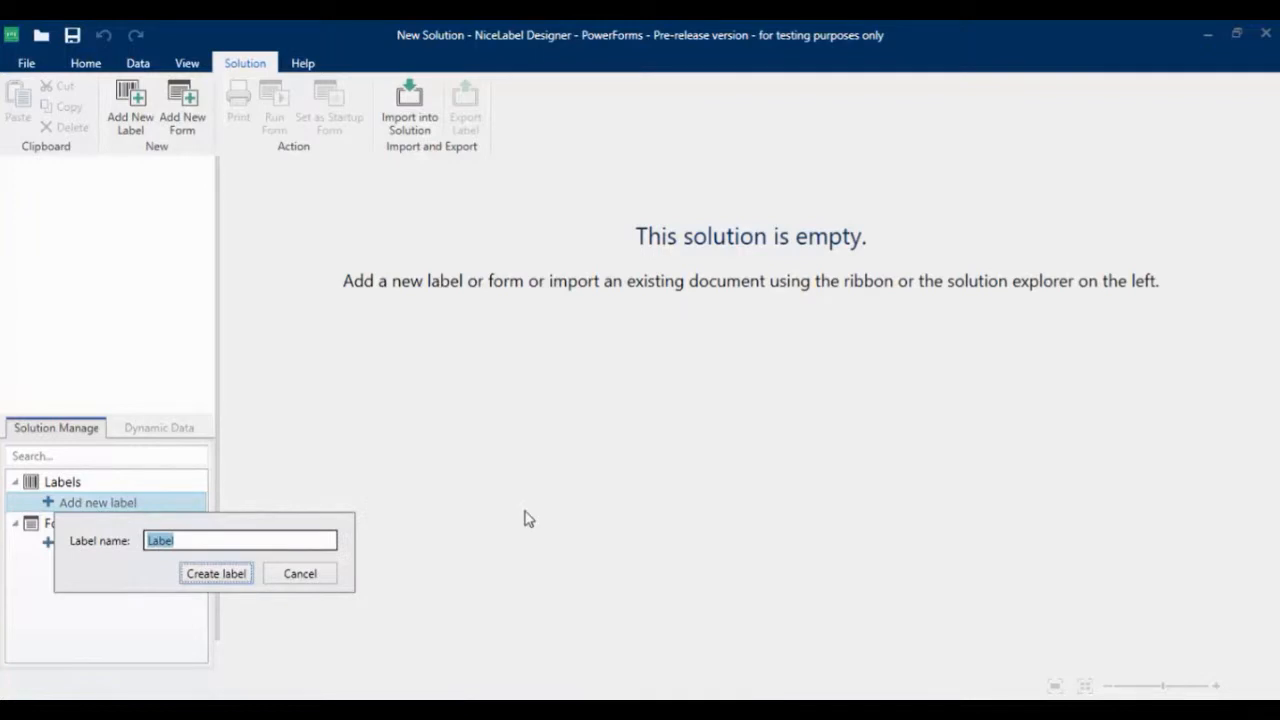
type("Solution")
left_click(226, 577)
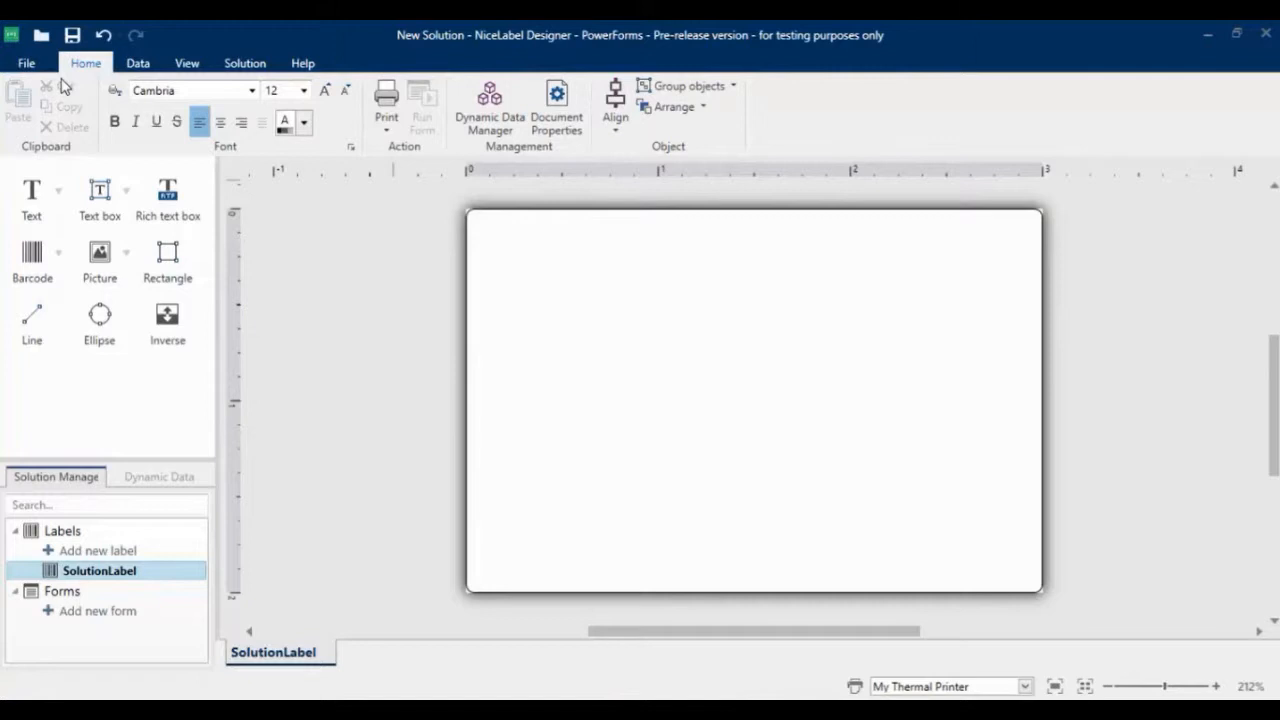
Start an Excel database connection for the label and choose Pasta.xls as its source file
left_click(138, 63)
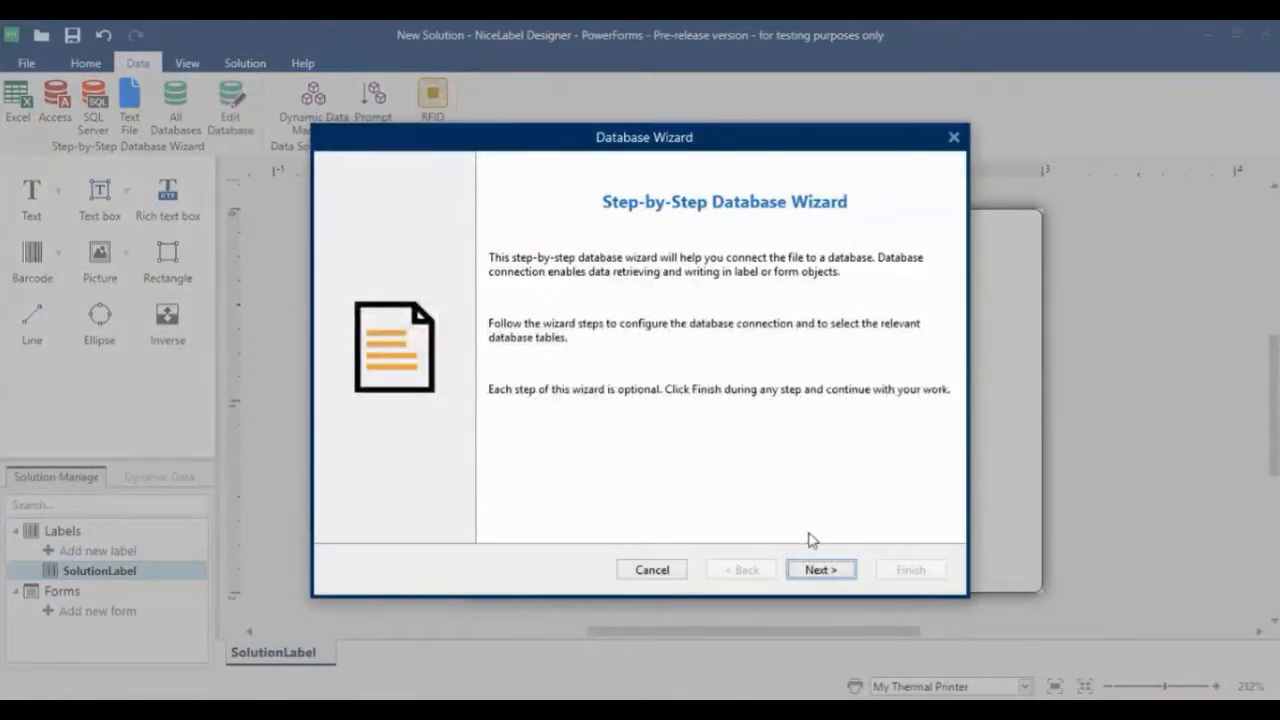
left_click(817, 571)
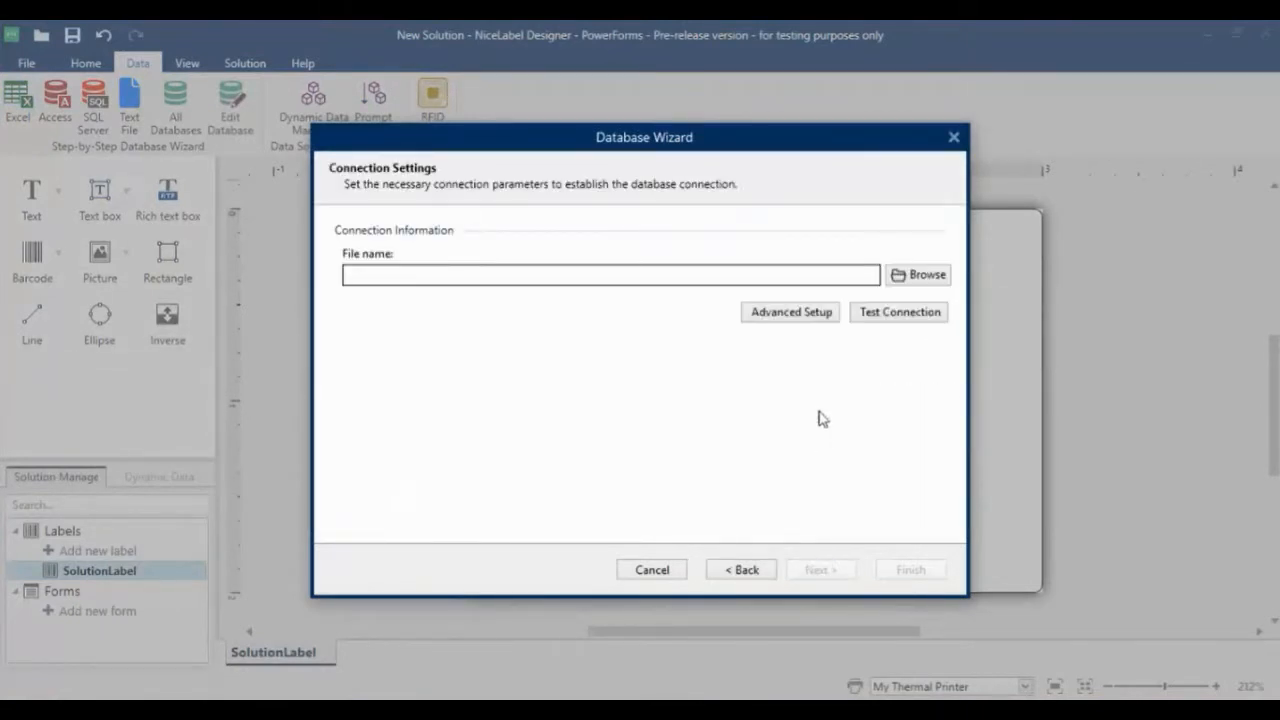
left_click(899, 281)
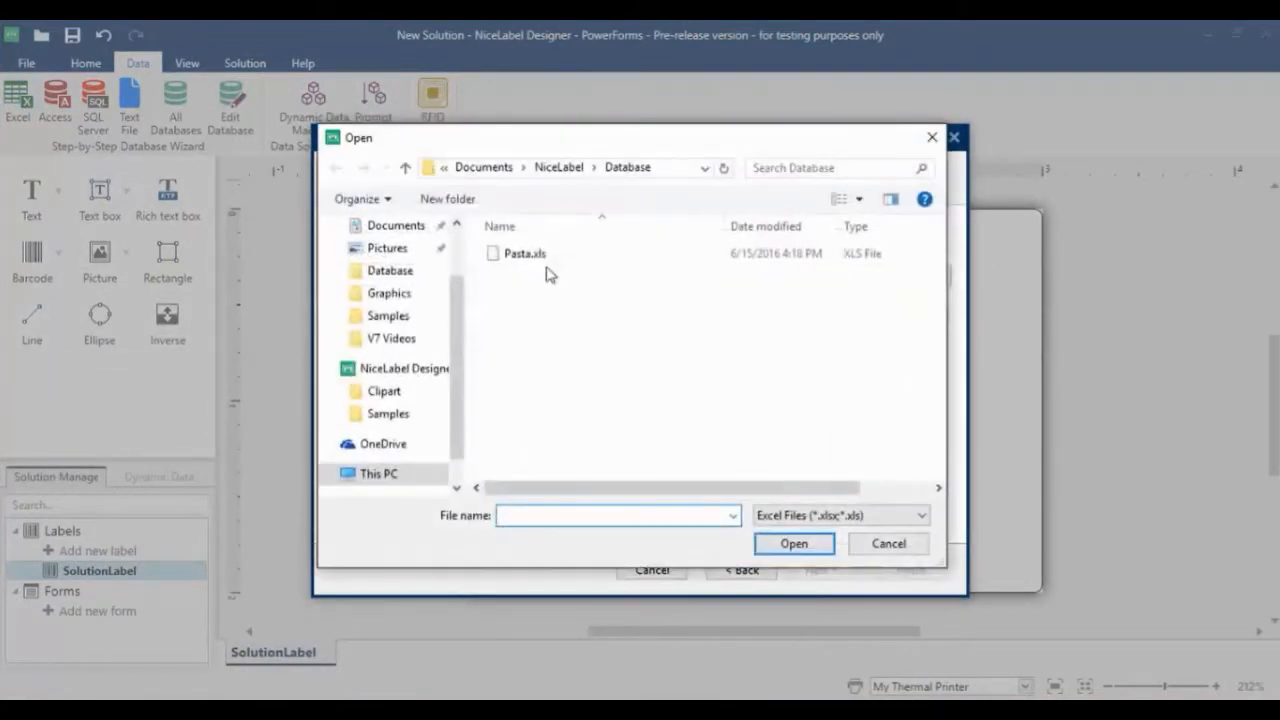
left_click(550, 262)
left_click(789, 541)
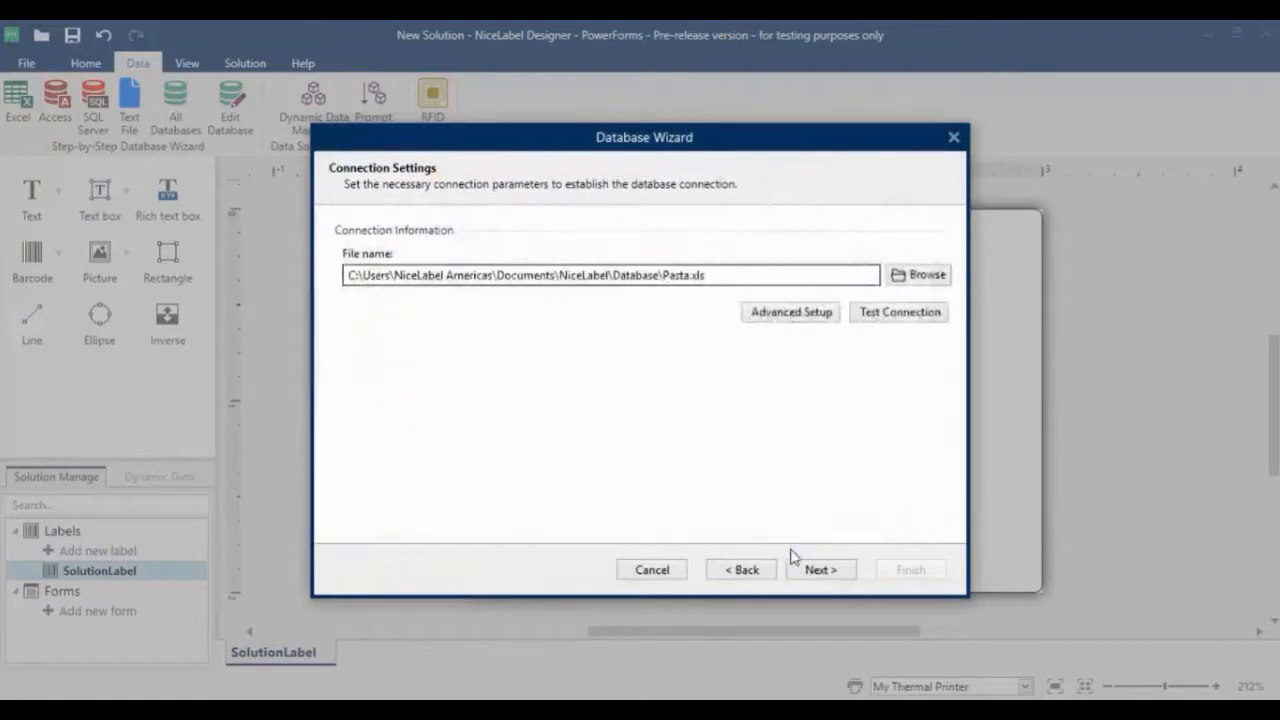
Complete the database connection with all Pasta table fields, one fixed label per record, and no label objects created
left_click(816, 575)
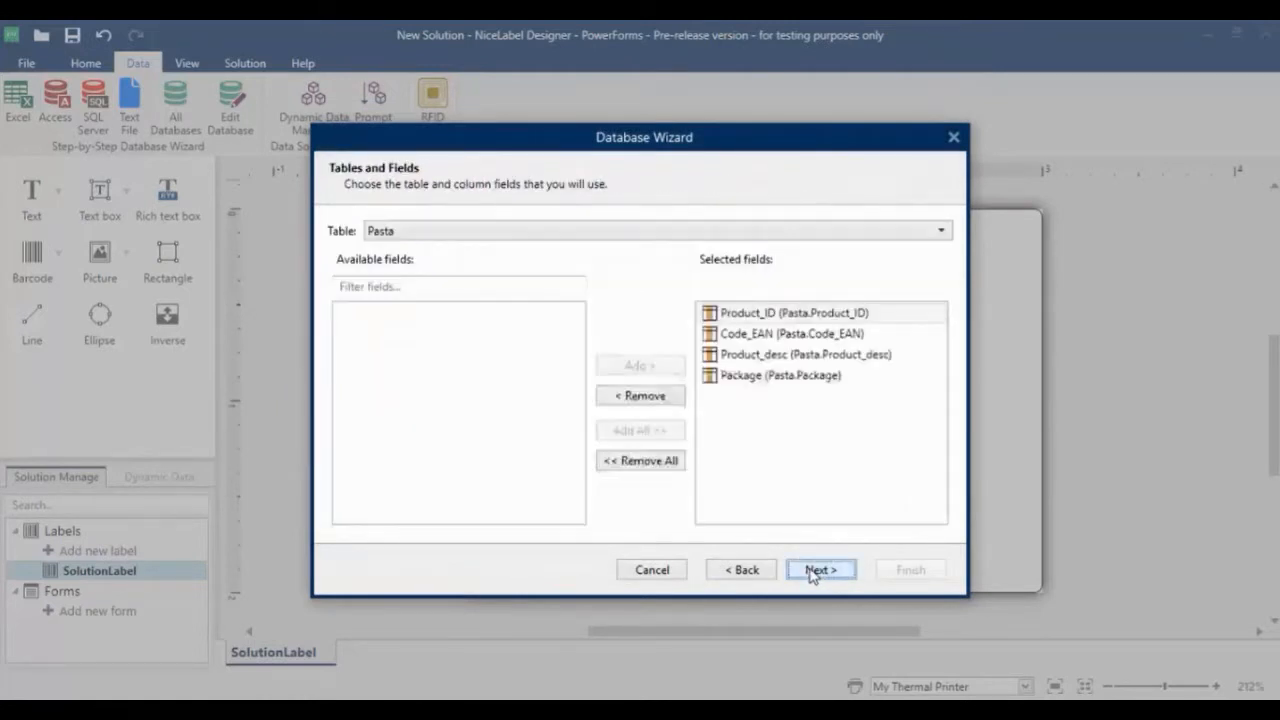
left_click(812, 575)
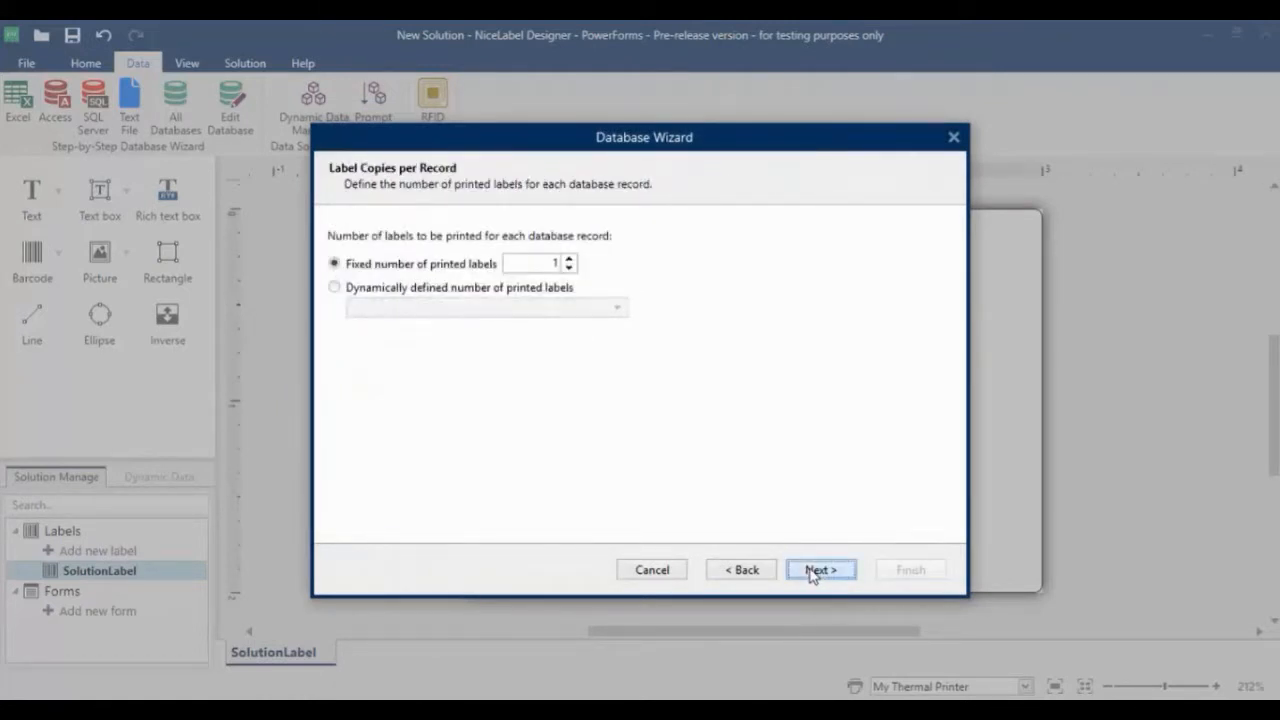
left_click(812, 572)
left_click(440, 262)
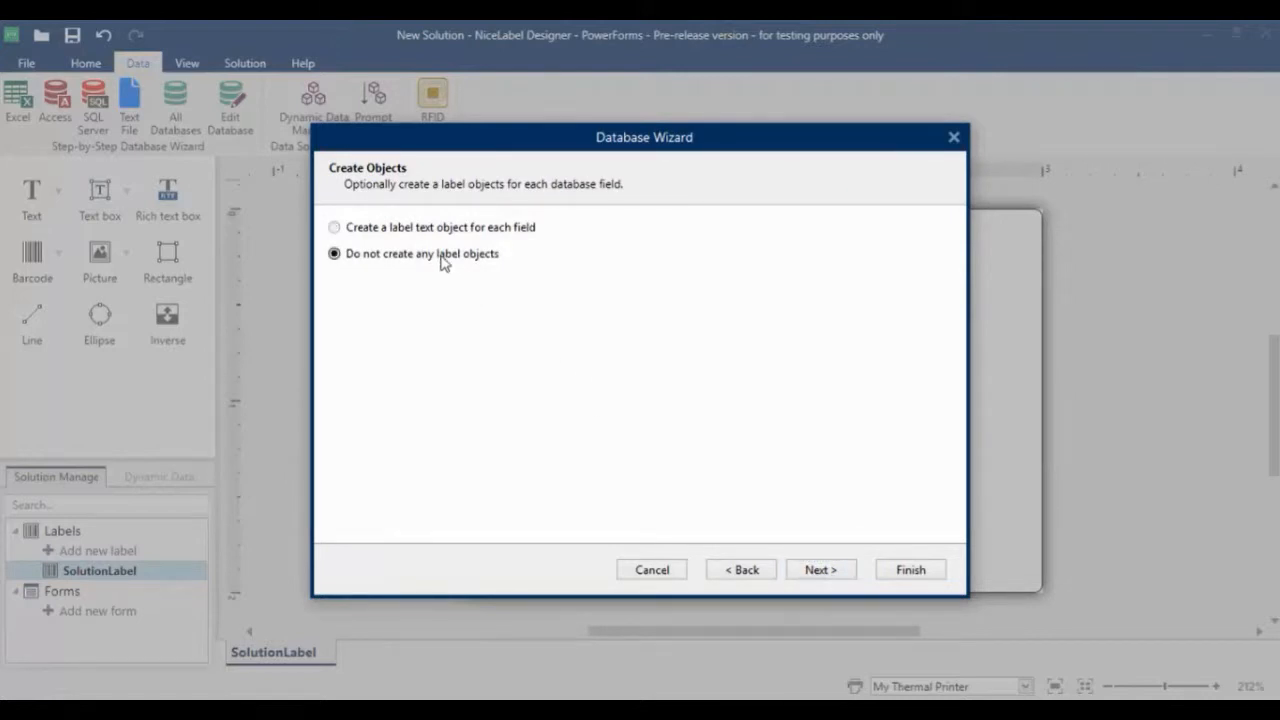
left_click(884, 572)
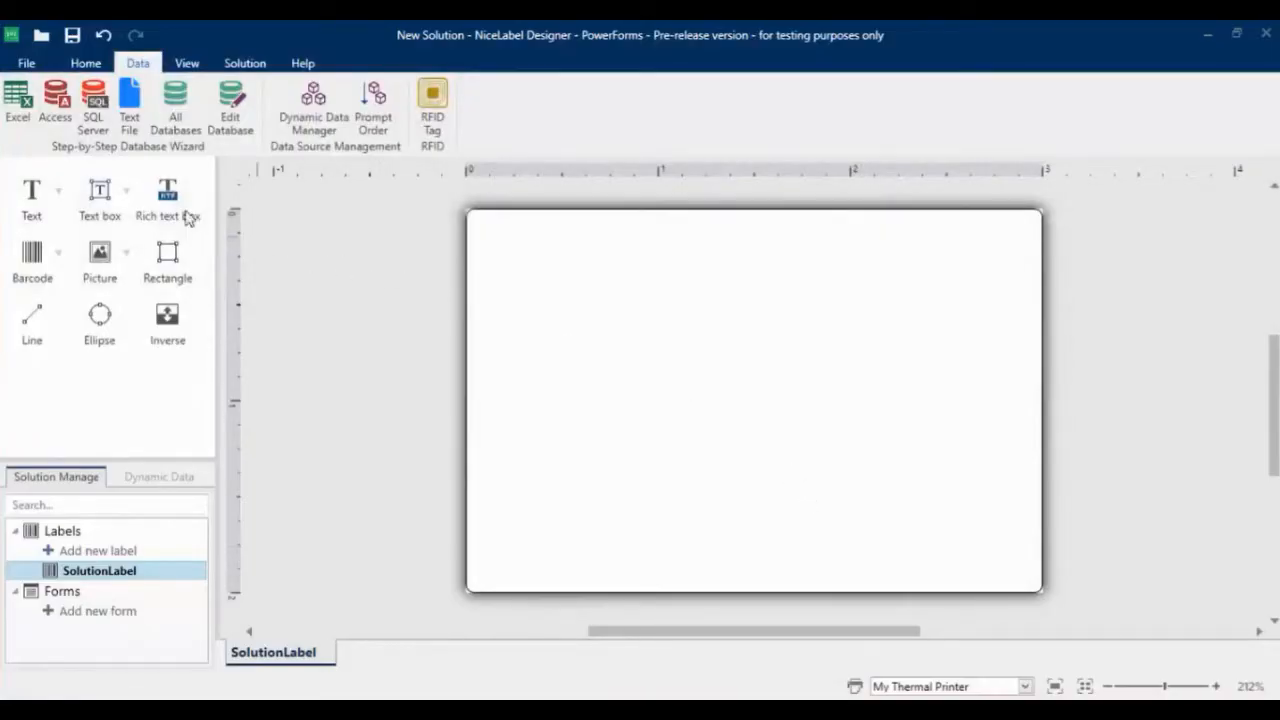
Place text objects linked to Pasta.Product_ID and Pasta.Product_desc near the label's upper-left corner, one below the other
left_click(59, 192)
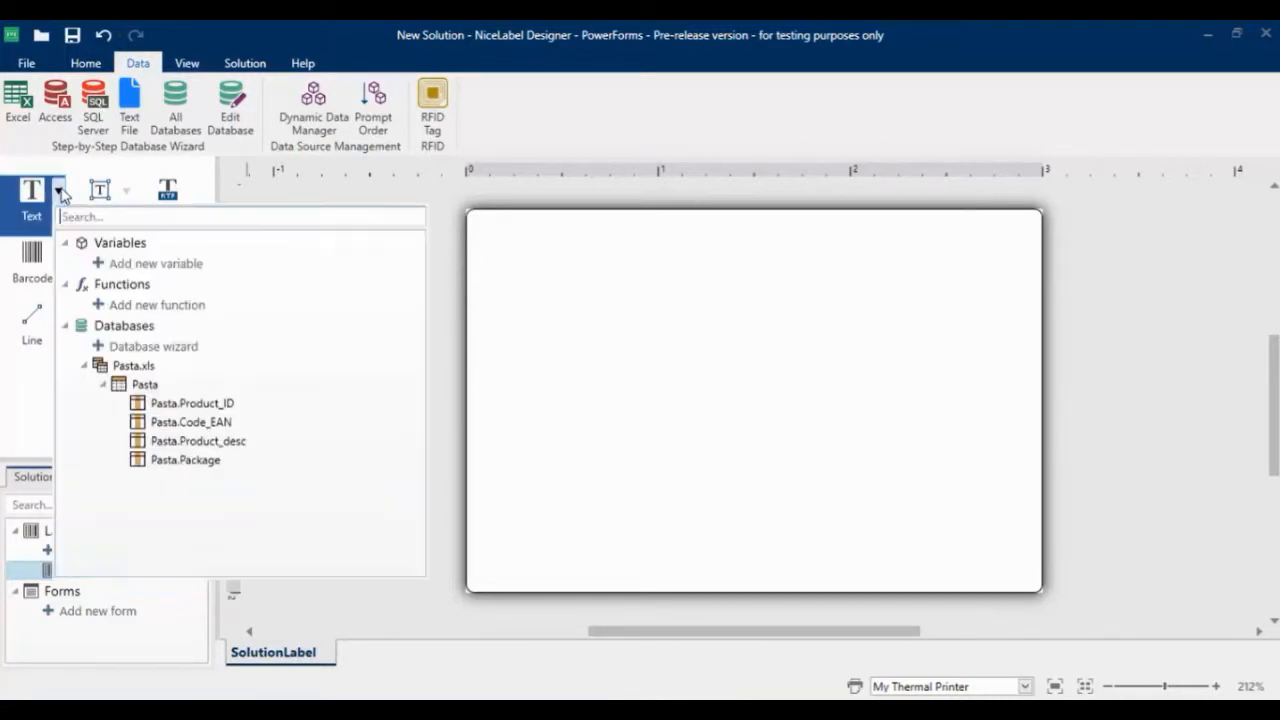
left_click(178, 405)
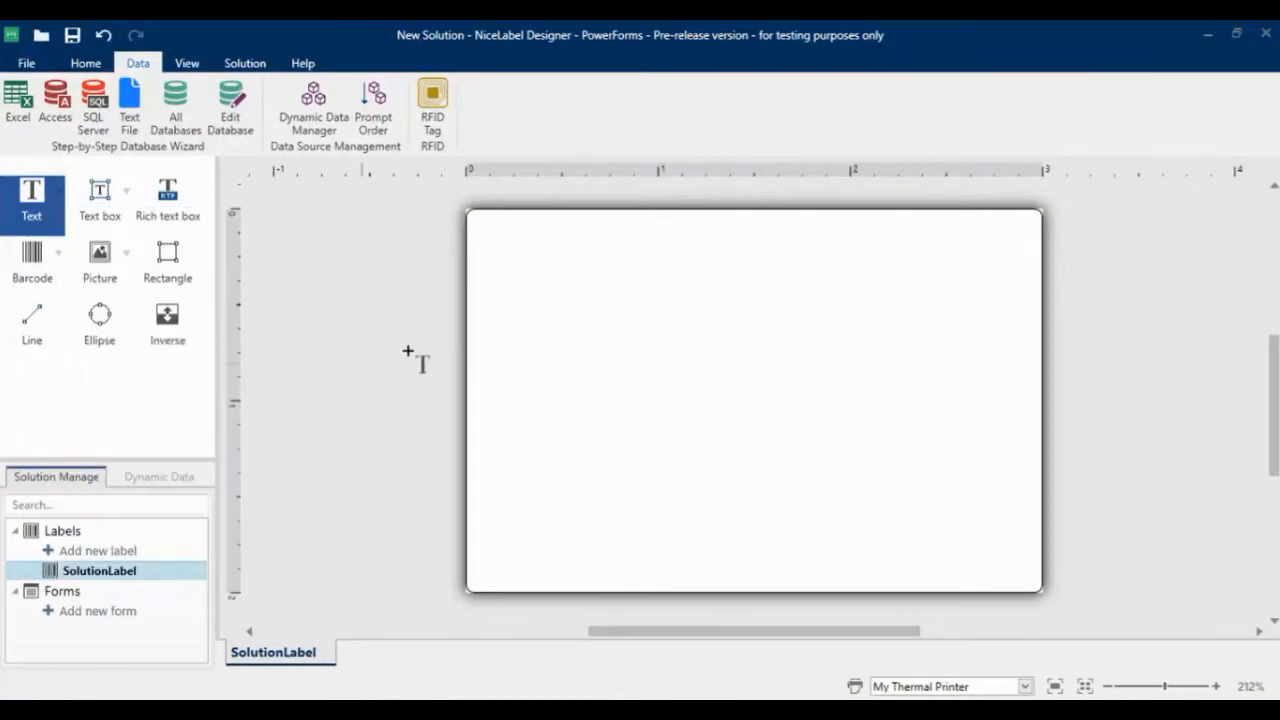
left_click(459, 268)
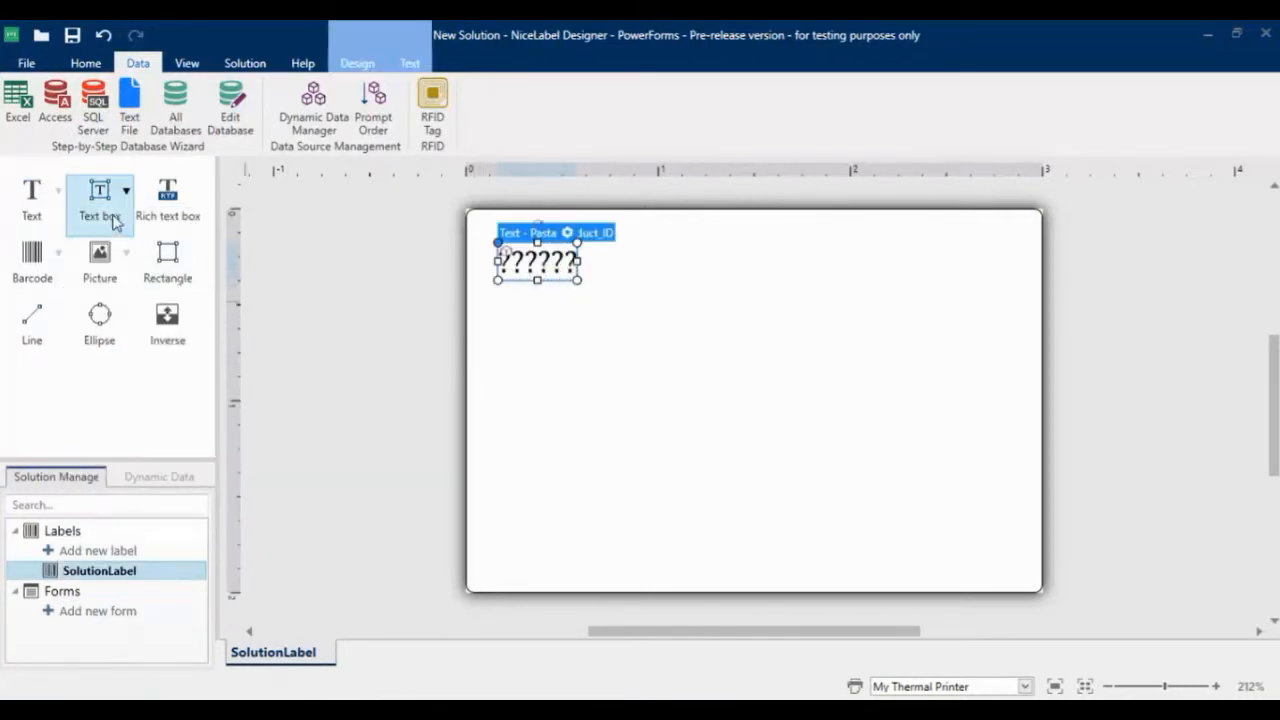
left_click(59, 192)
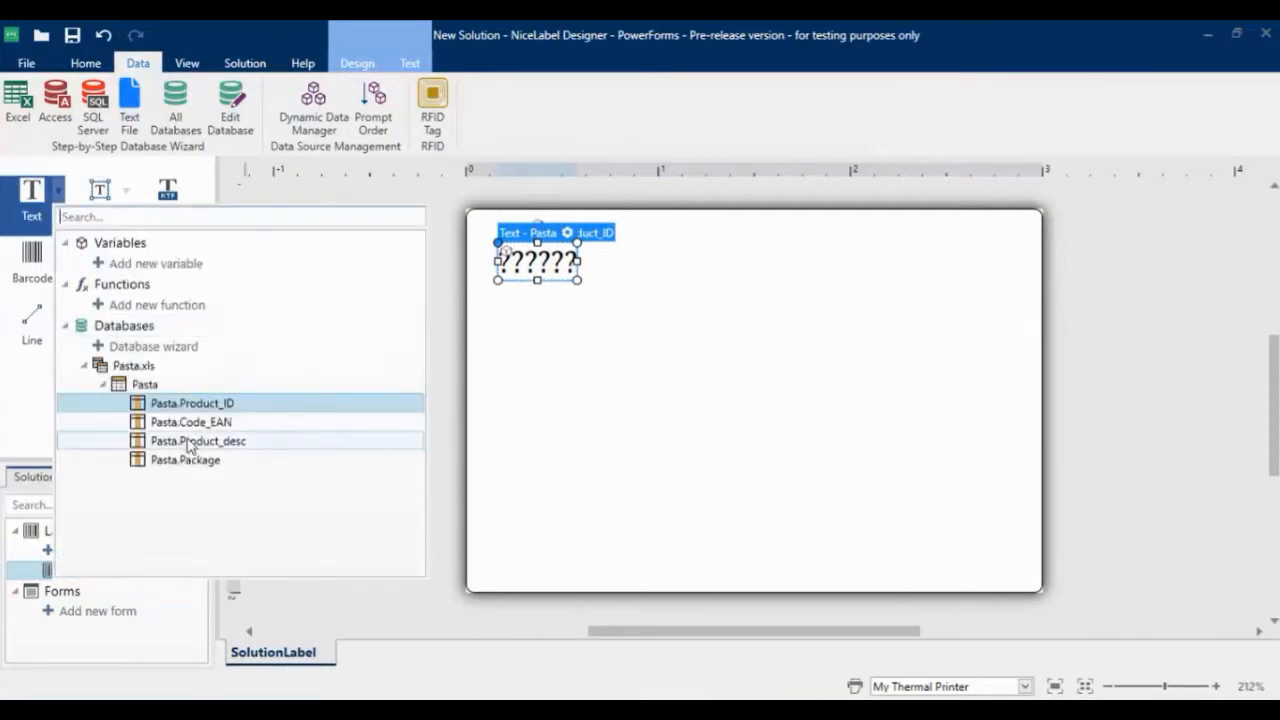
left_click(188, 442)
left_click(497, 310)
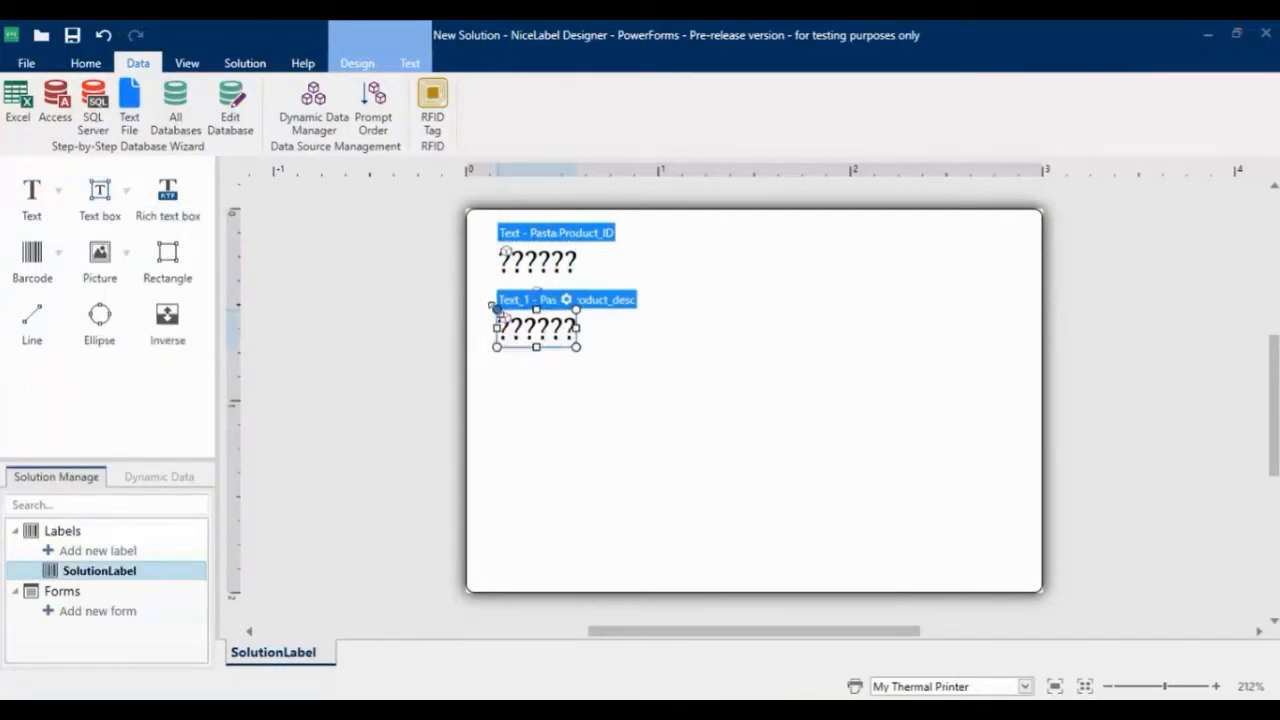
left_click_drag(566, 343, 558, 332)
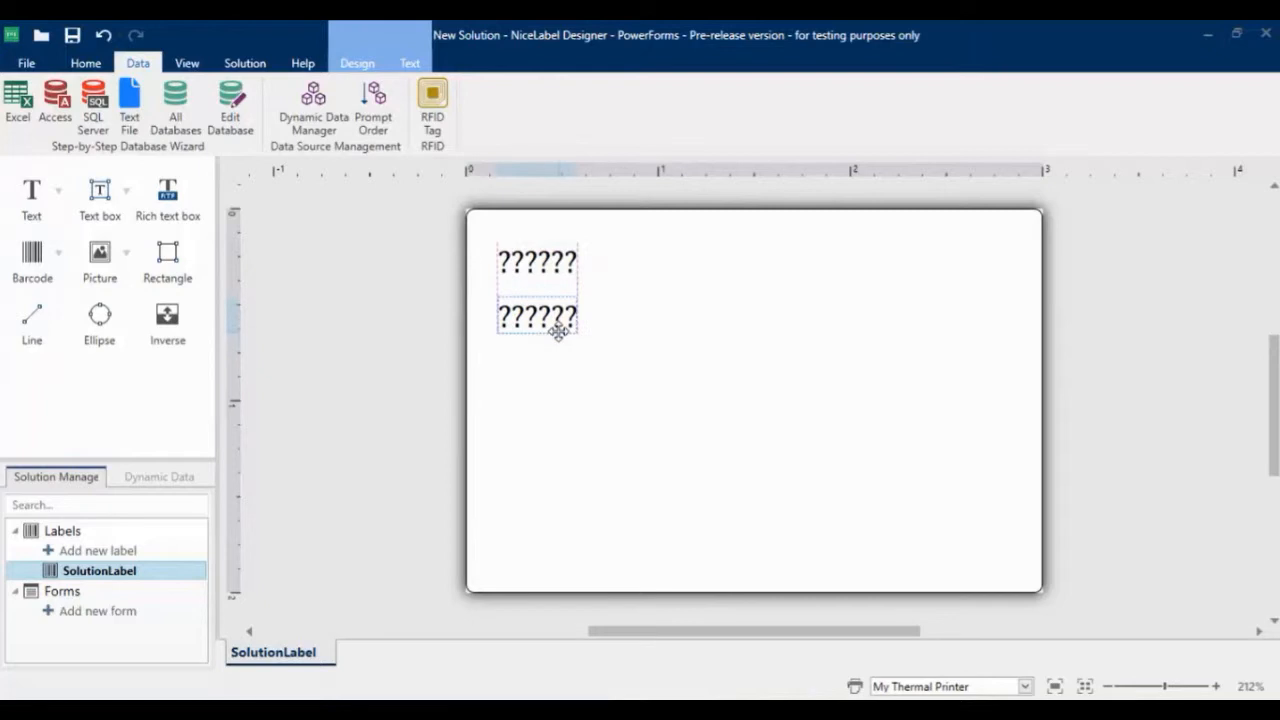
Add a barcode linked to Pasta.Code_EAN and position it just below the two text objects, aligned with their left edge
left_click(59, 258)
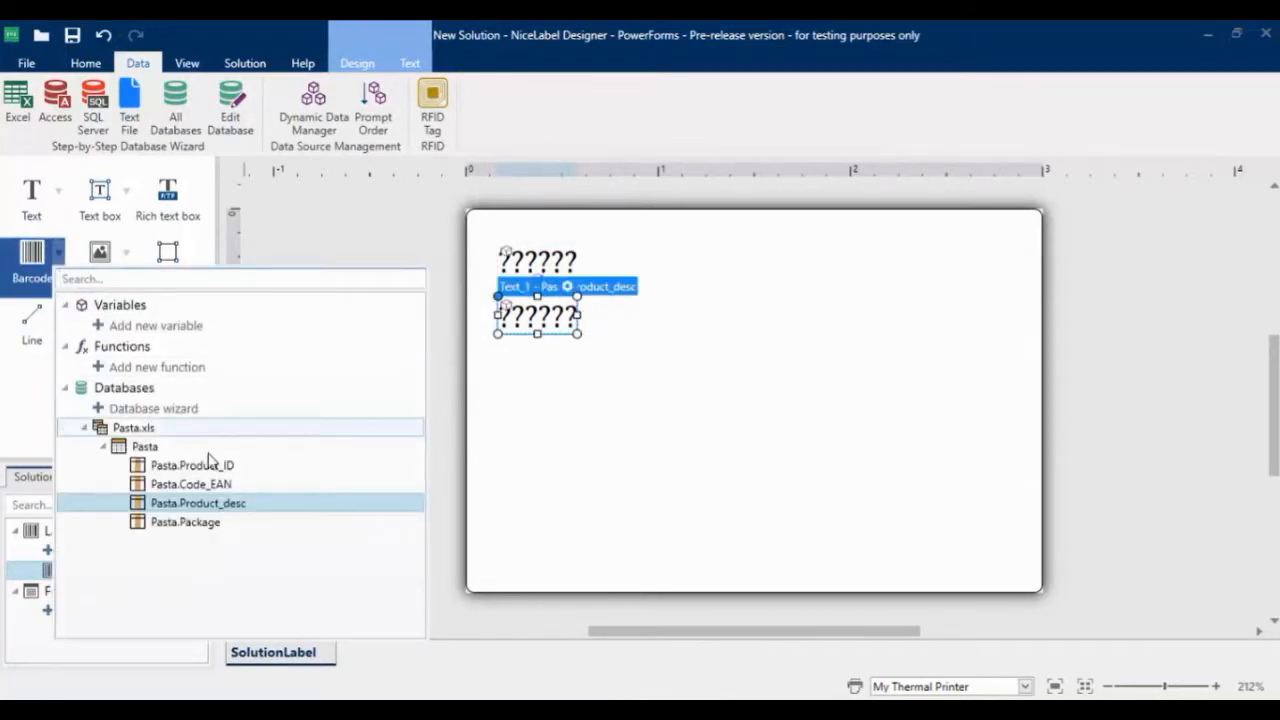
left_click(229, 483)
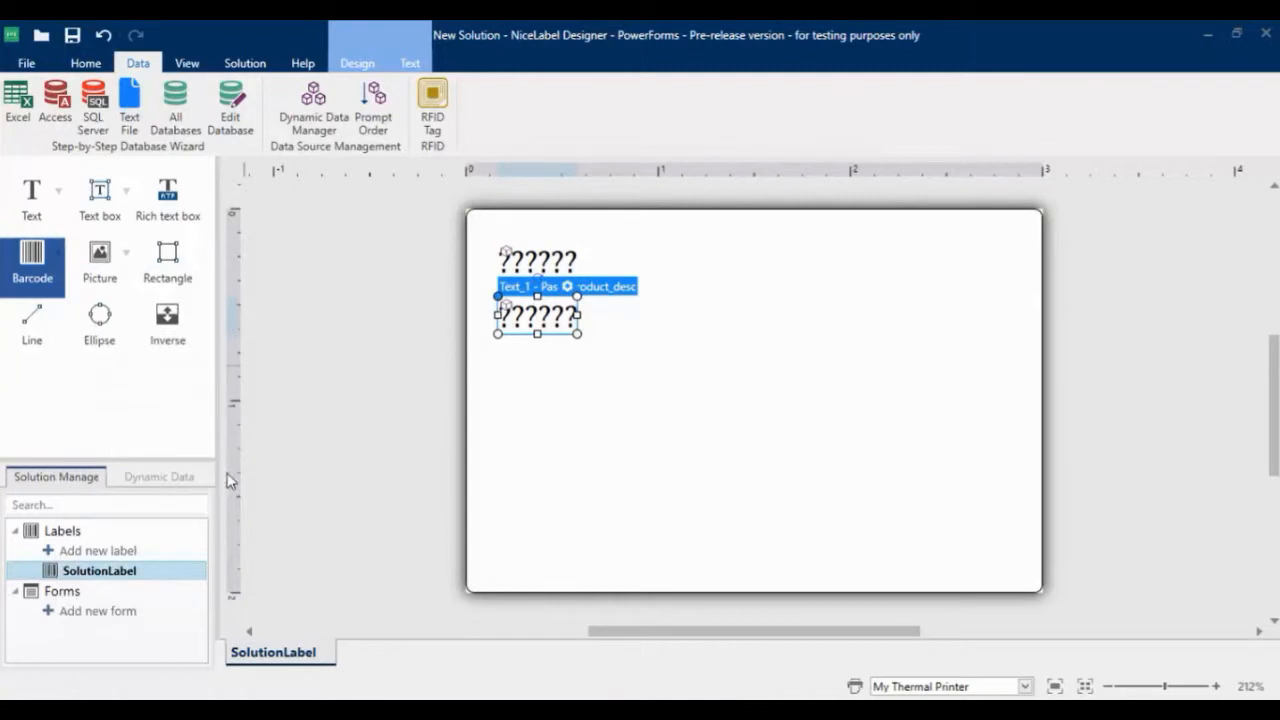
left_click(504, 387)
left_click_drag(527, 403, 523, 379)
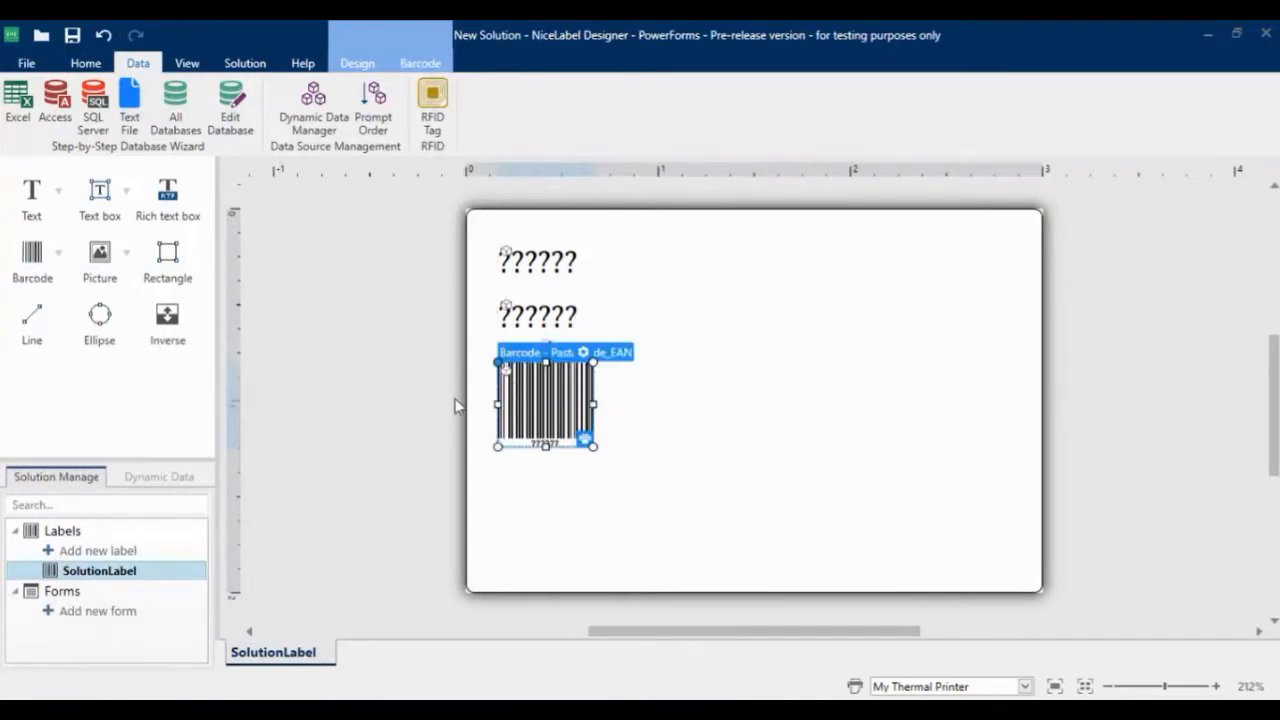
Insert the Nicelabel Logo picture from the Graphics folder onto the label, listing all file types to find it
left_click(100, 270)
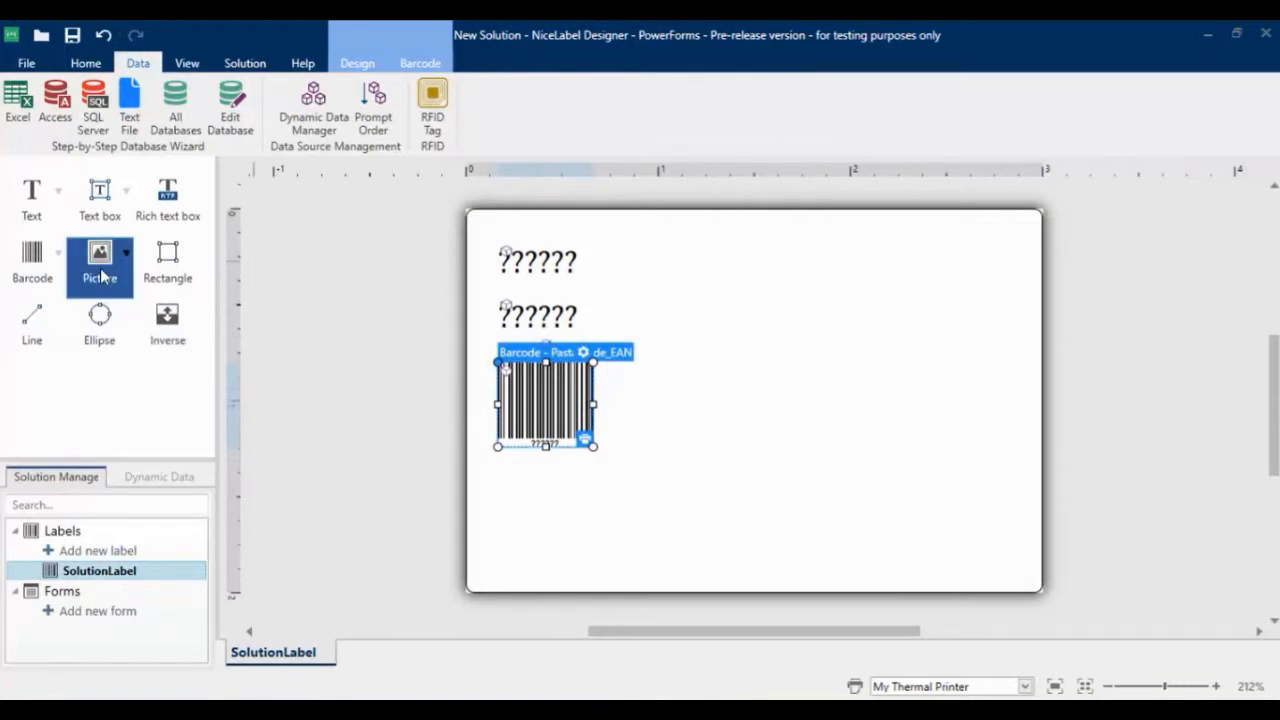
left_click(857, 513)
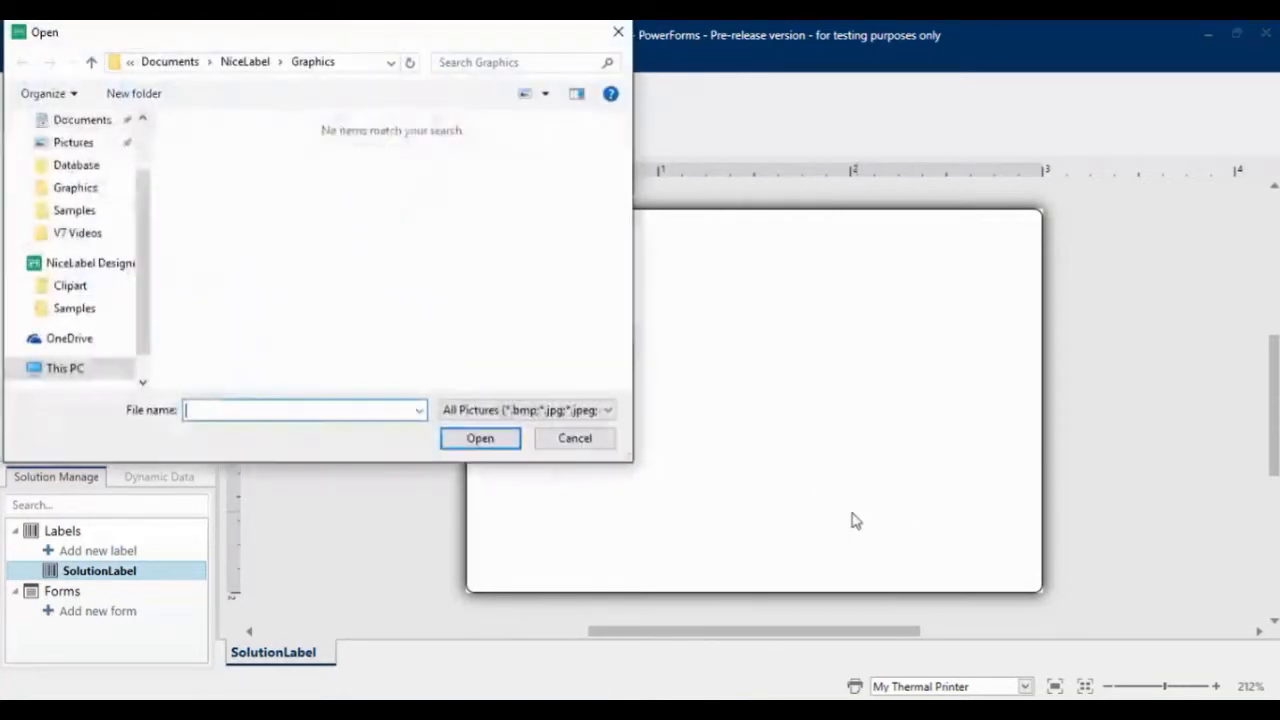
left_click(611, 410)
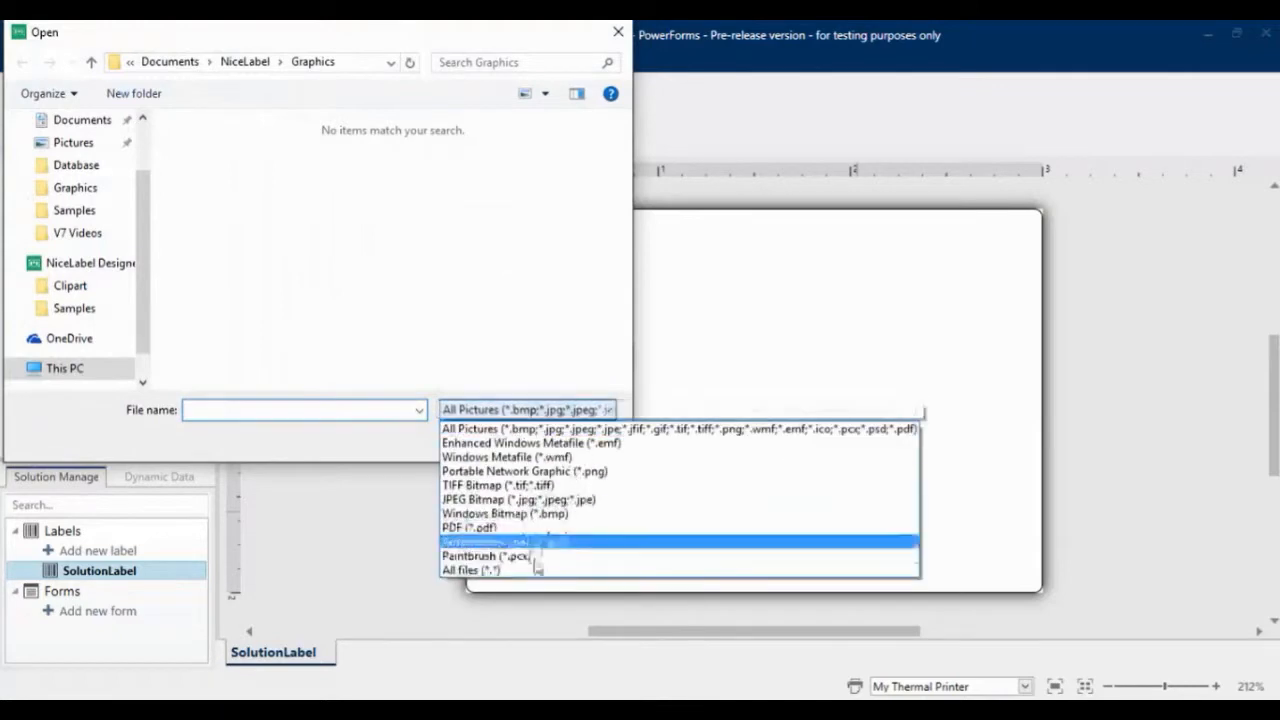
left_click(526, 569)
left_click(238, 224)
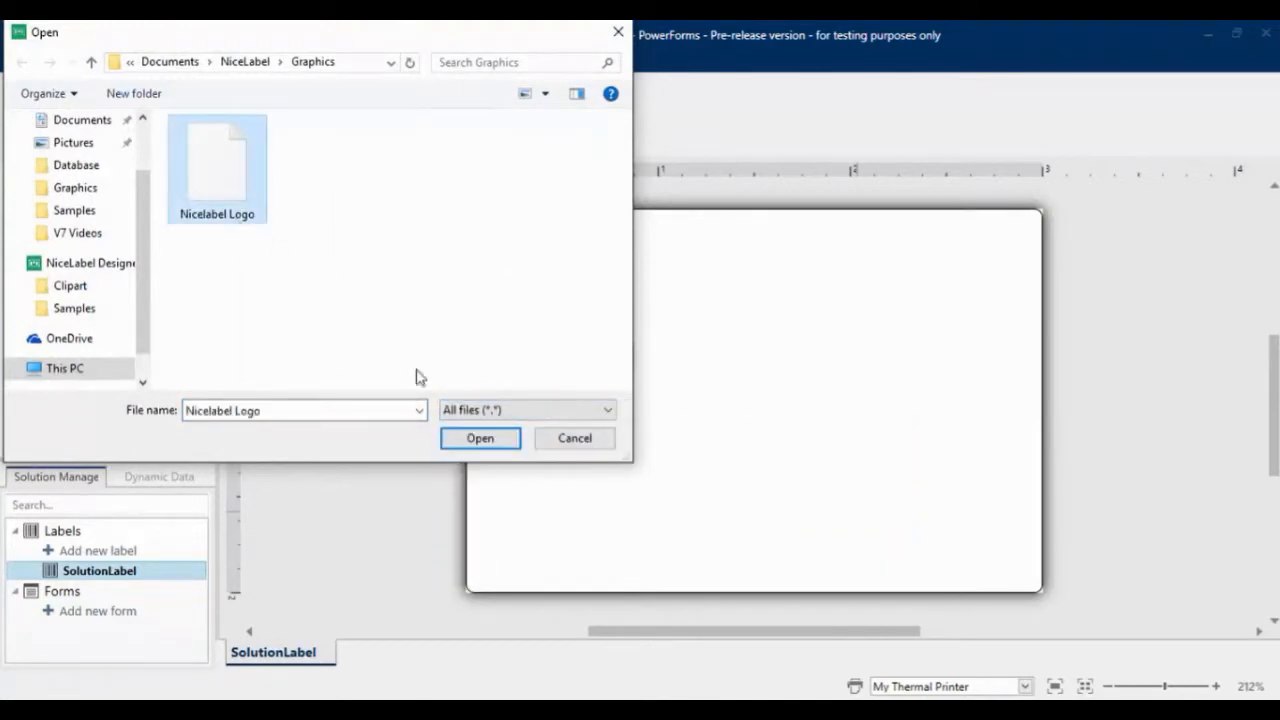
left_click(452, 442)
Resize the logo picture and position it in the label's lower-right corner
left_click_drag(902, 566, 576, 502)
left_click_drag(424, 550, 592, 515)
left_click_drag(802, 496, 788, 529)
left_click(872, 364)
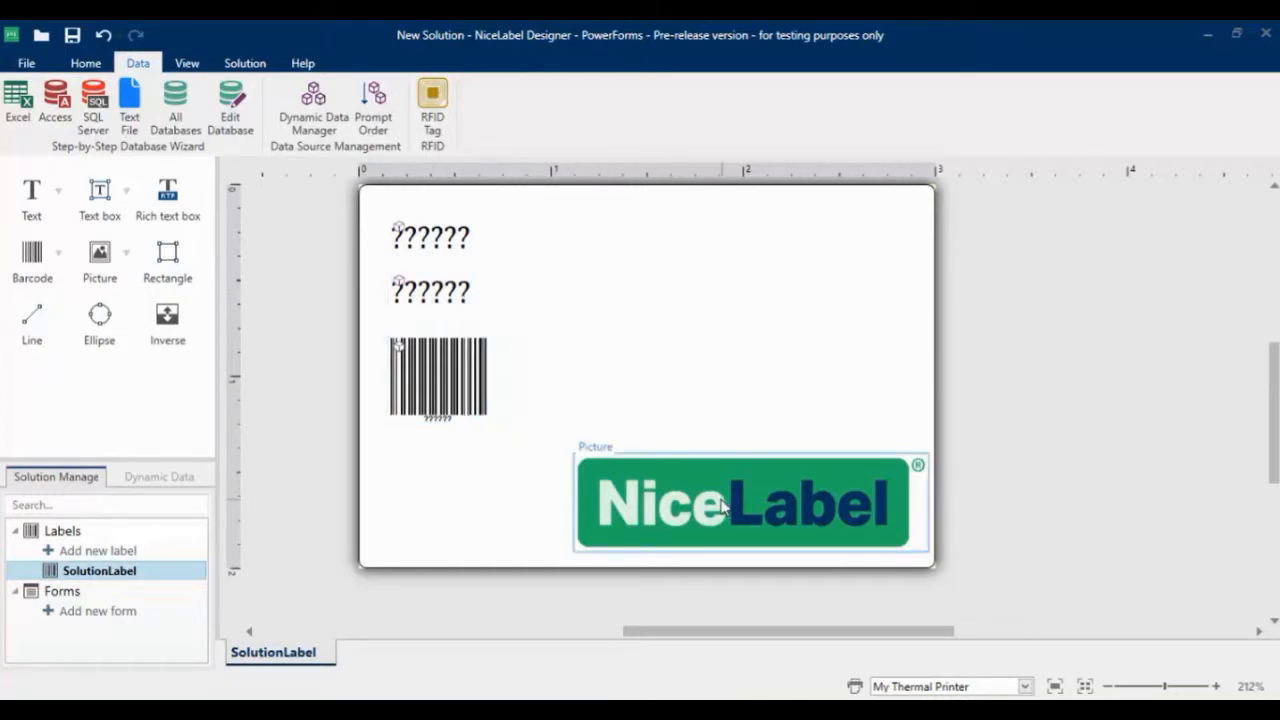
Add a new form named SolutionForm to the solution
left_click(112, 614)
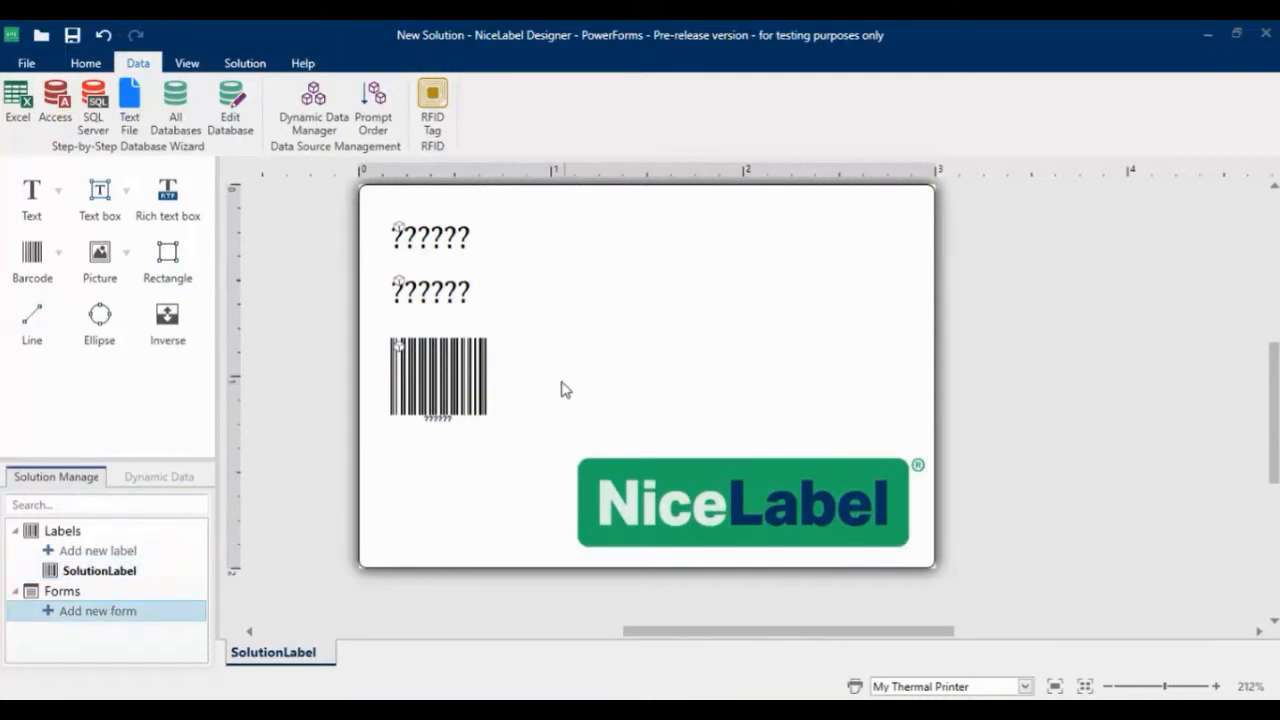
left_click(105, 610)
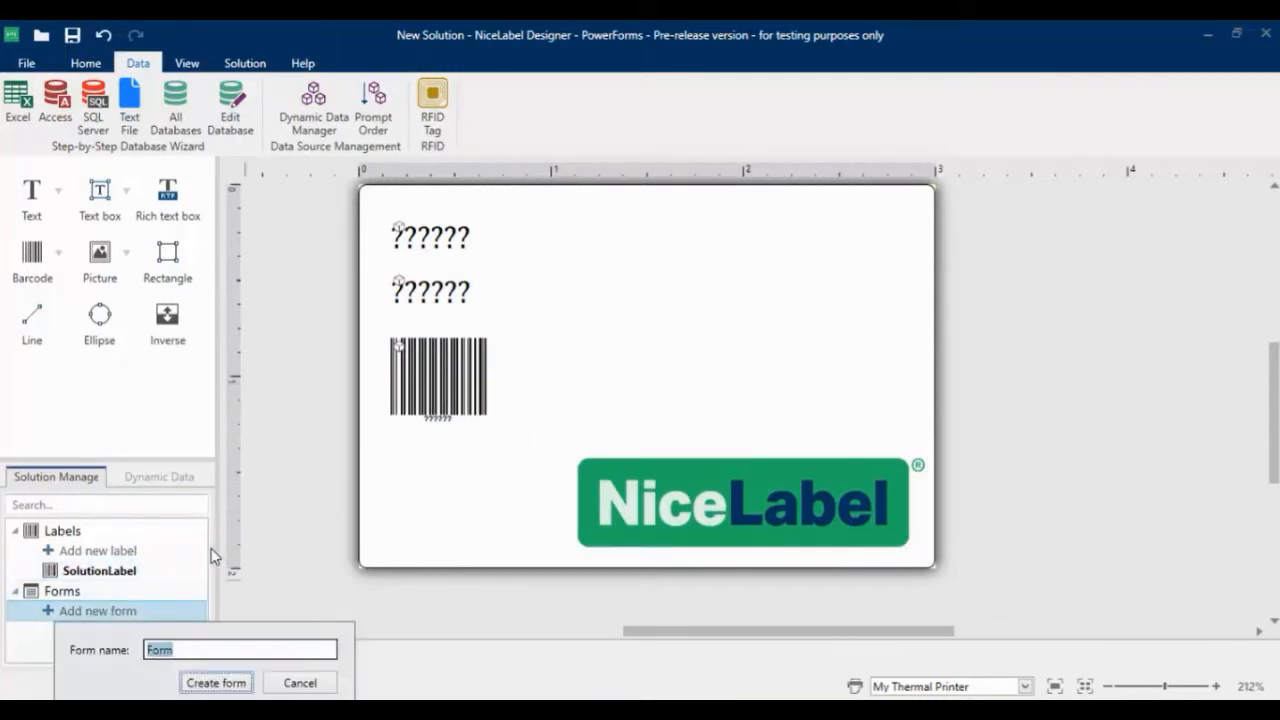
type("Solution")
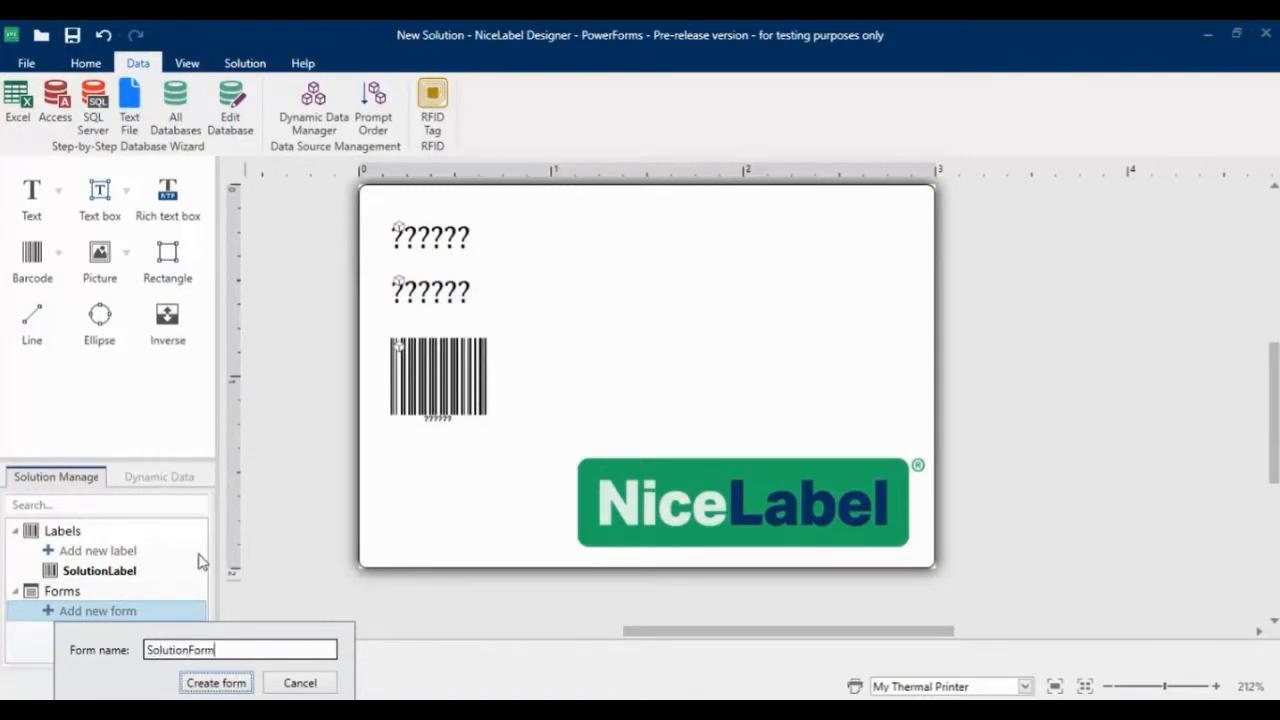
left_click(238, 686)
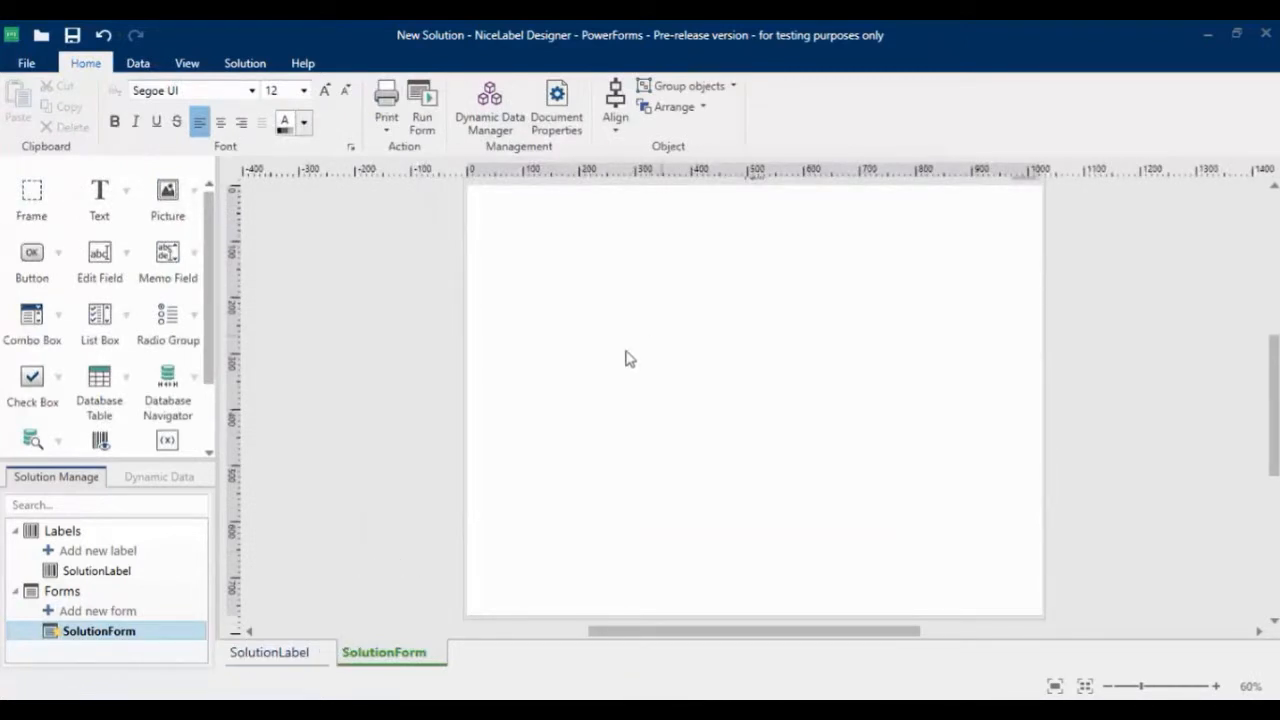
Place a database table linked to Pasta near the upper-left corner of SolutionForm and enlarge it to fit all four columns
left_click(284, 655)
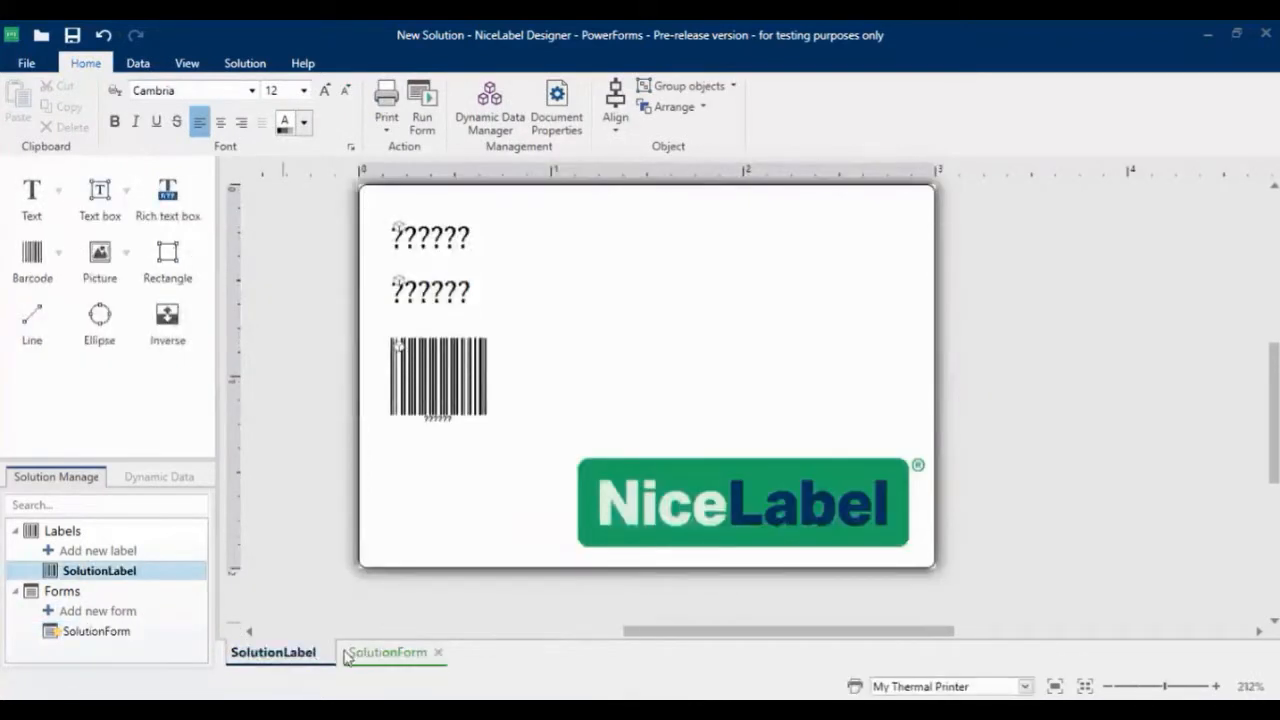
left_click(380, 655)
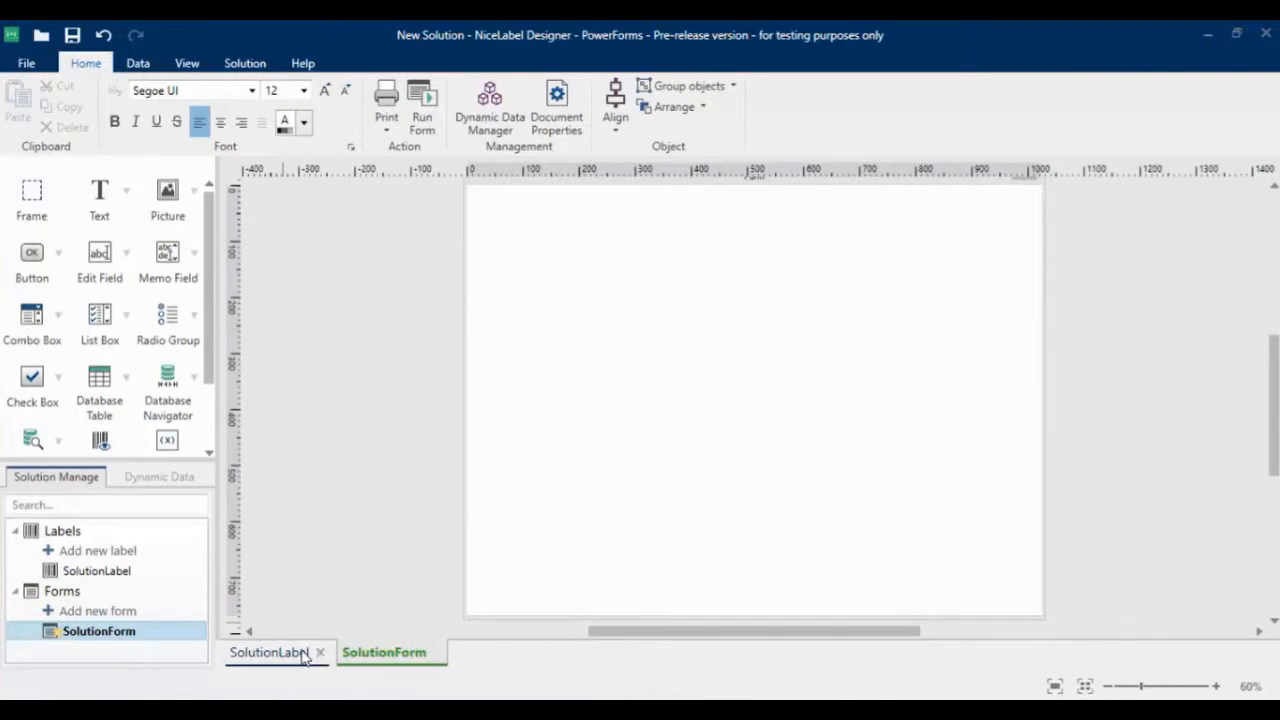
left_click(128, 381)
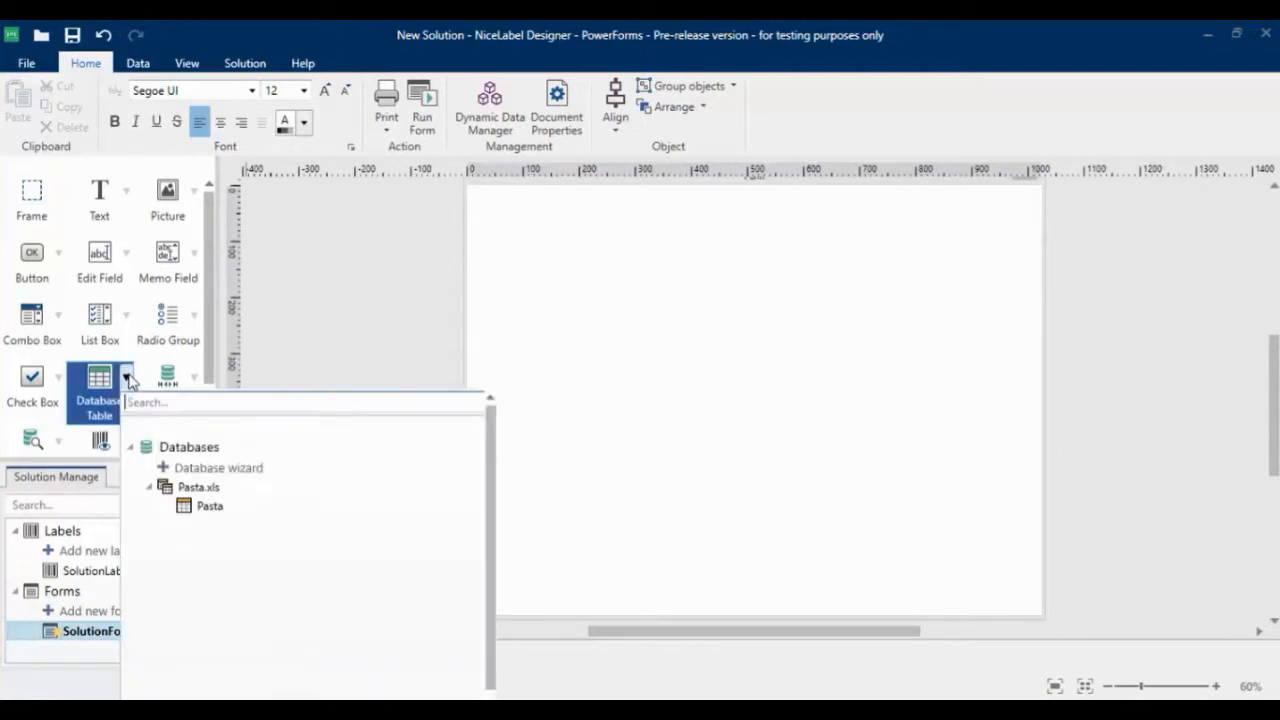
left_click(190, 502)
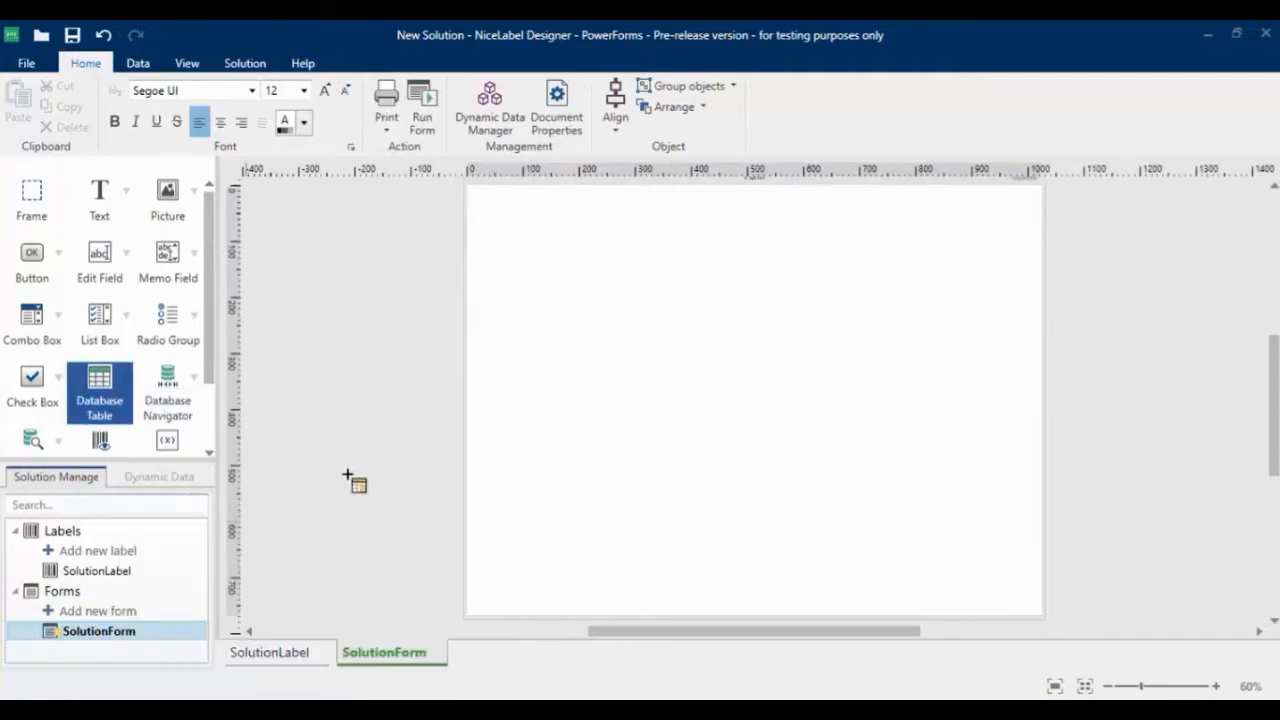
left_click(498, 220)
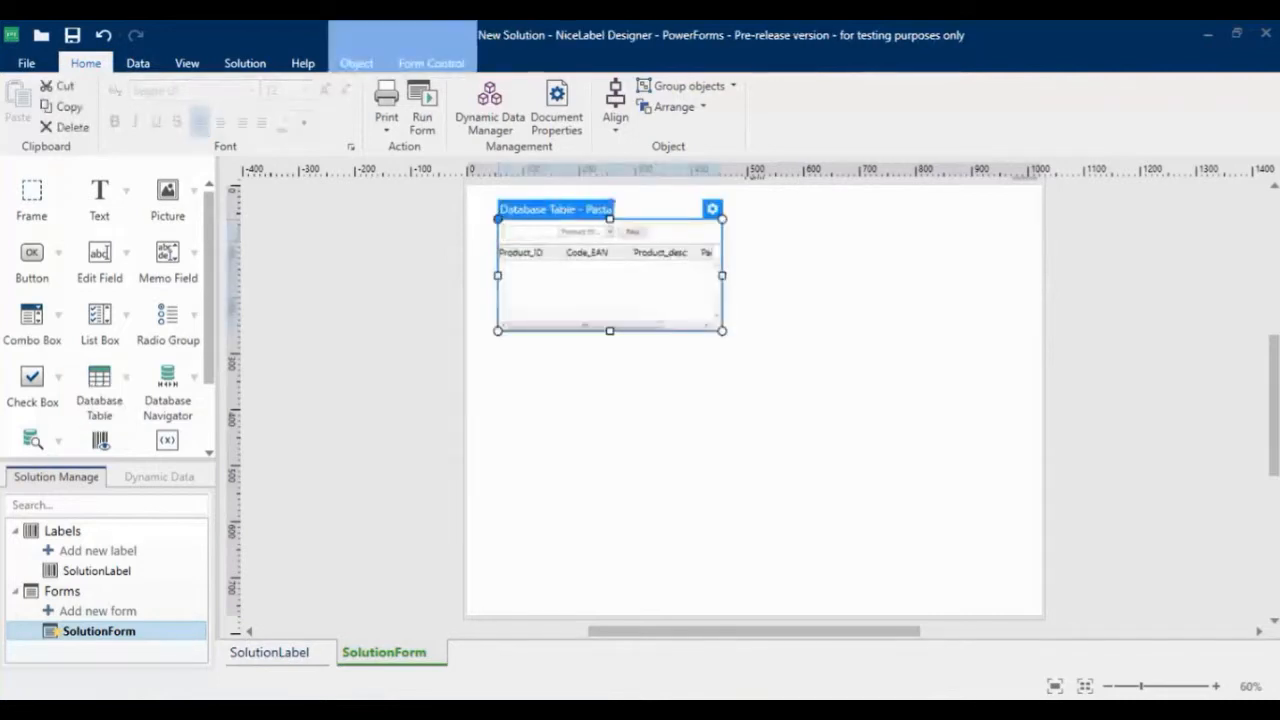
left_click_drag(722, 331, 762, 326)
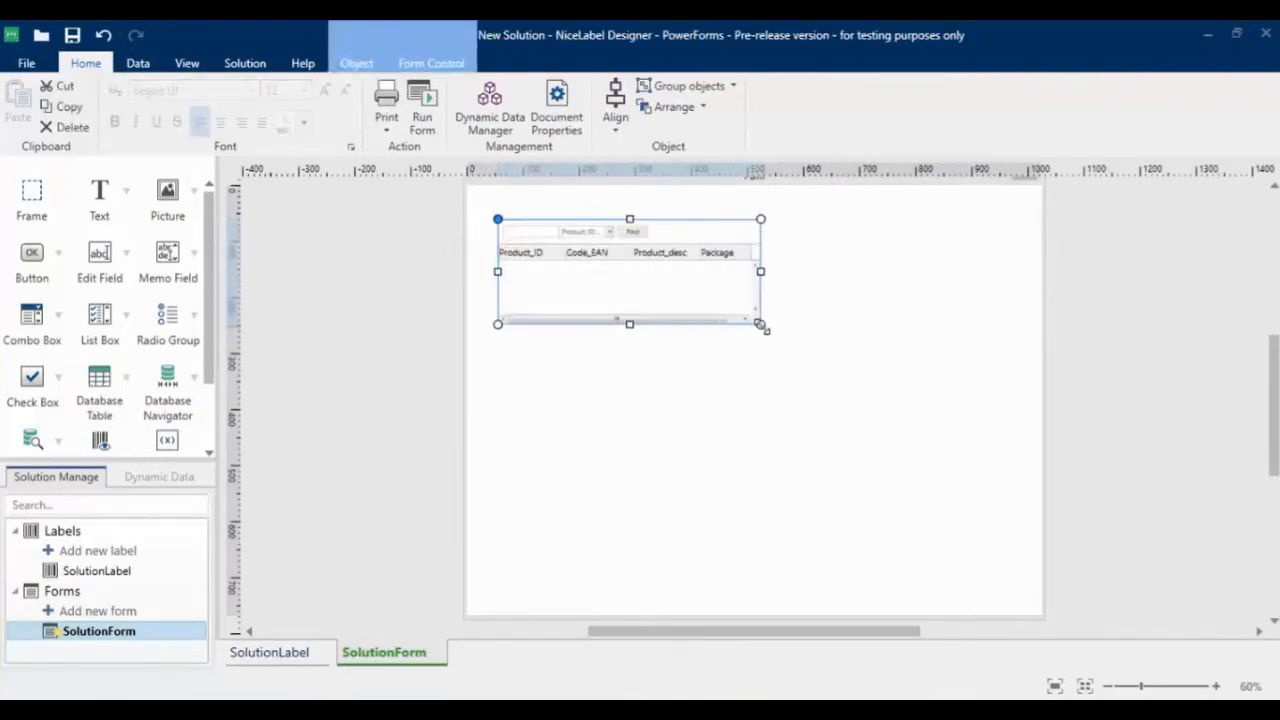
left_click_drag(630, 328, 628, 355)
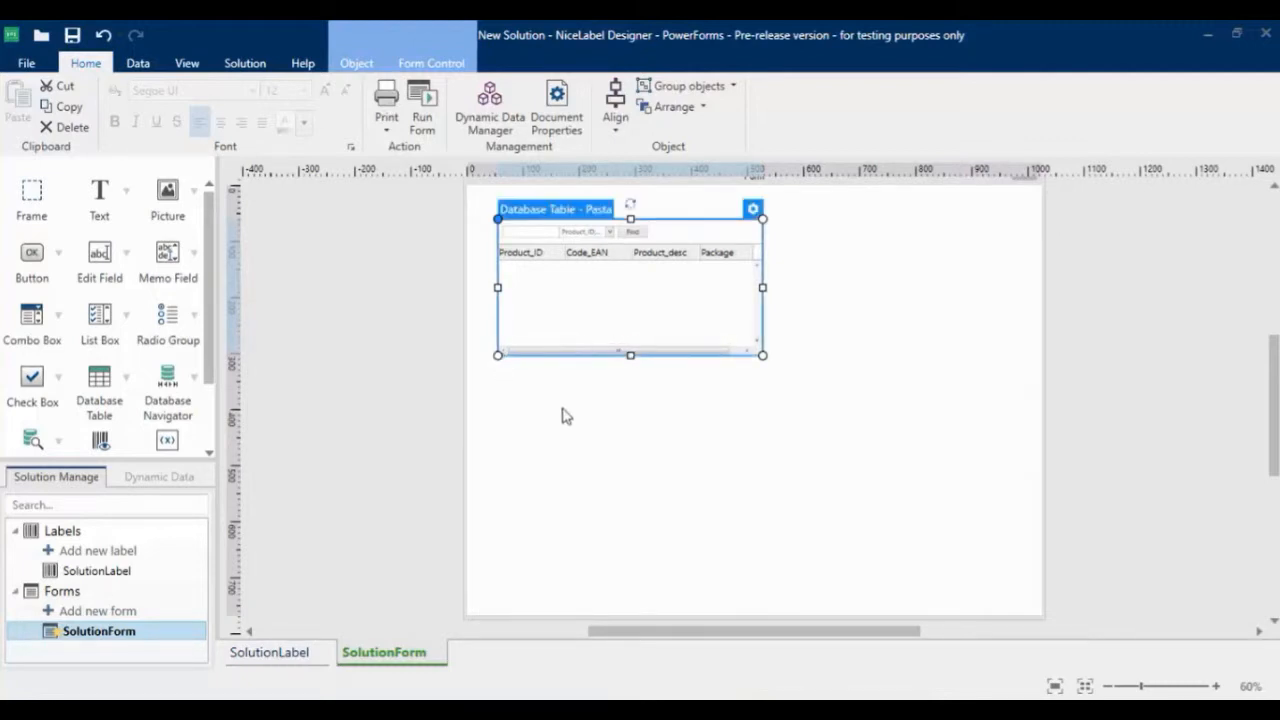
Place a Label Preview object beside the database table on SolutionForm and resize it to match the table's height
scroll(197, 345, "down", 1)
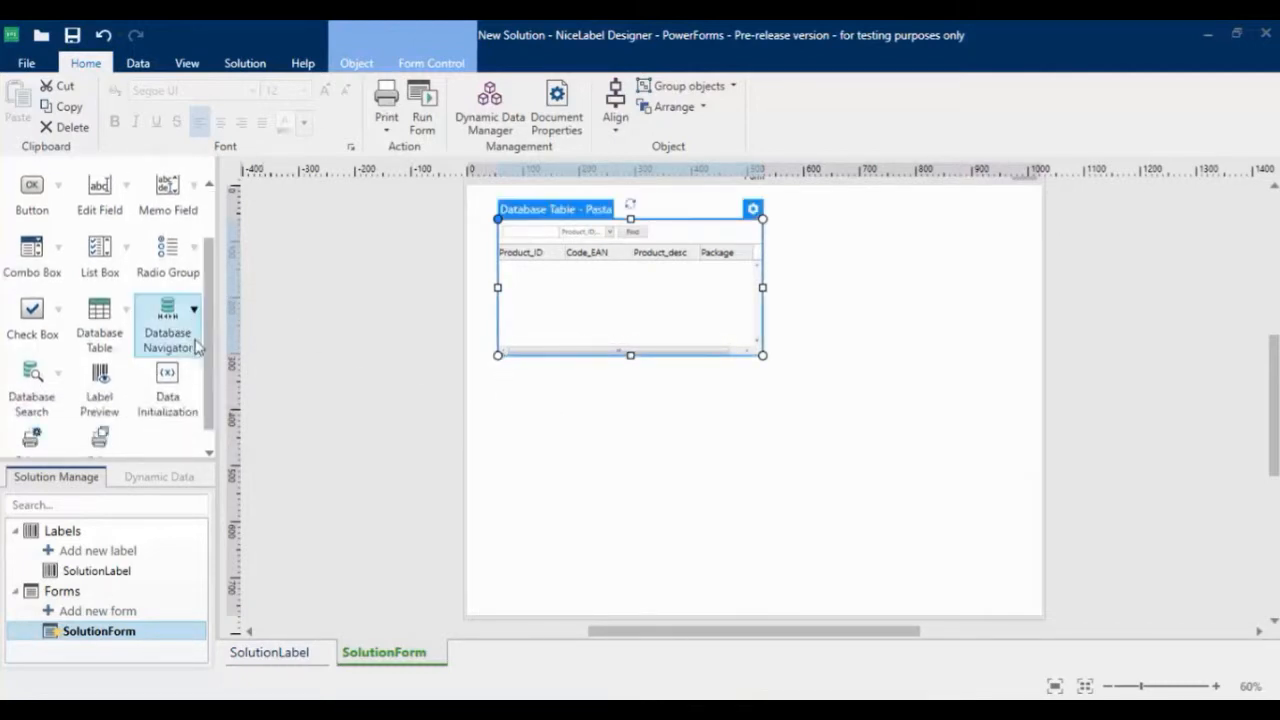
left_click(110, 393)
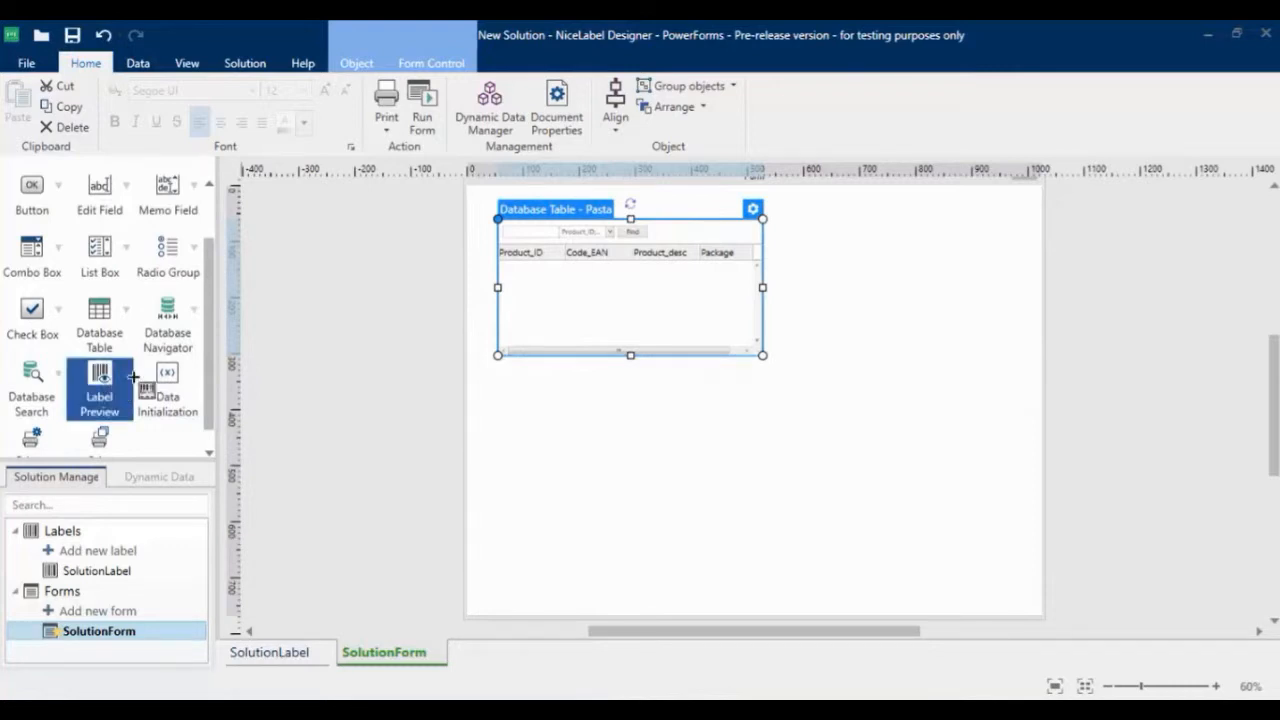
left_click(853, 228)
left_click_drag(968, 289, 923, 283)
left_click_drag(920, 387, 917, 355)
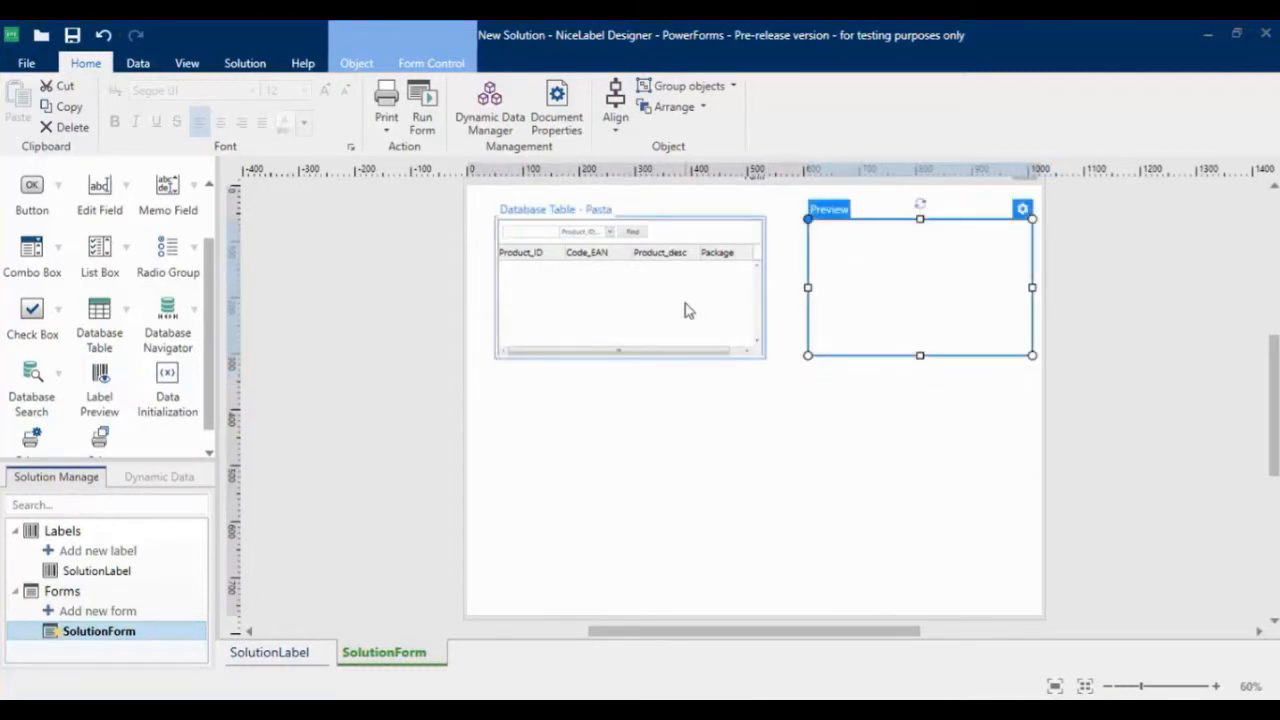
Set SolutionLabel as the label shown in the preview object
double_click(902, 307)
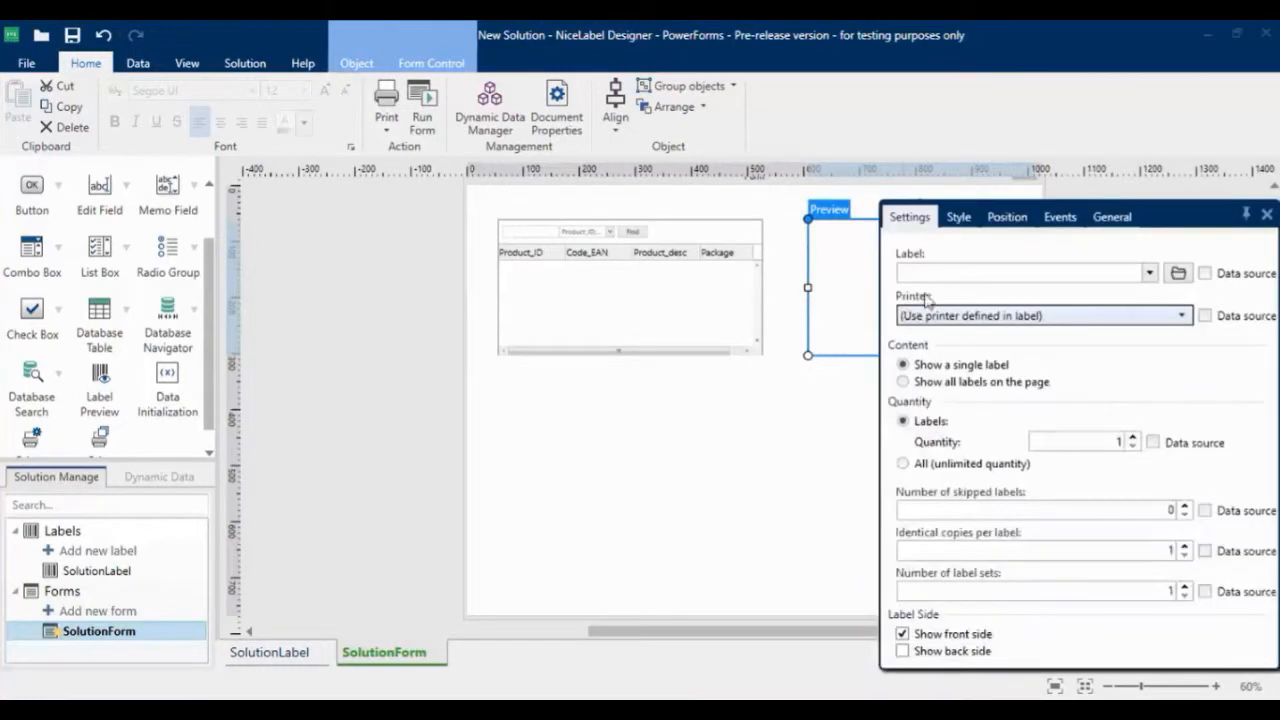
left_click(1180, 274)
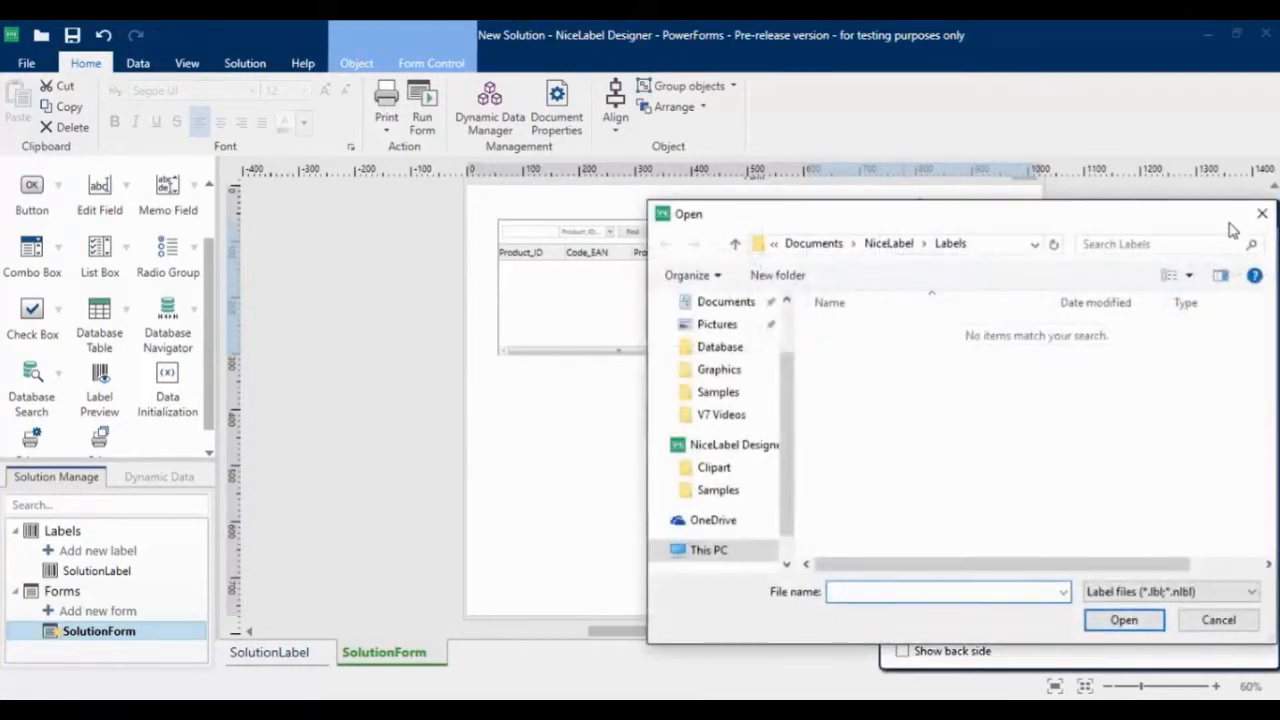
left_click(1263, 216)
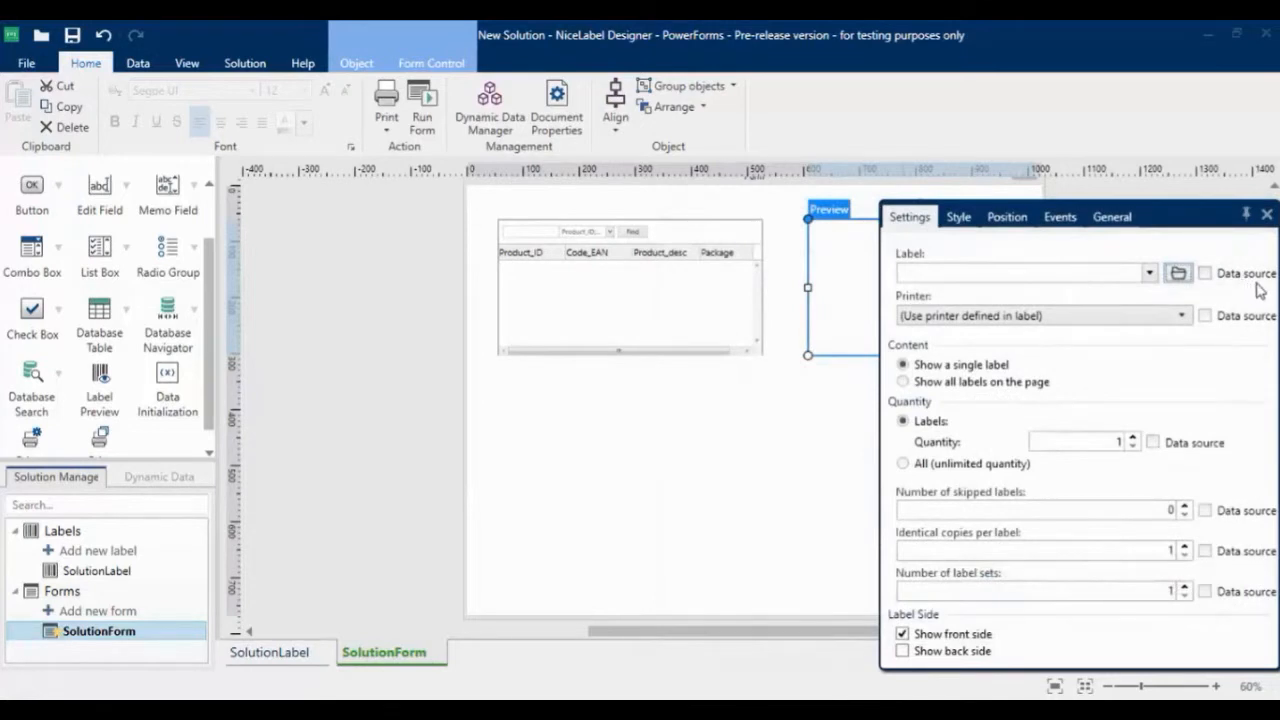
left_click(1150, 273)
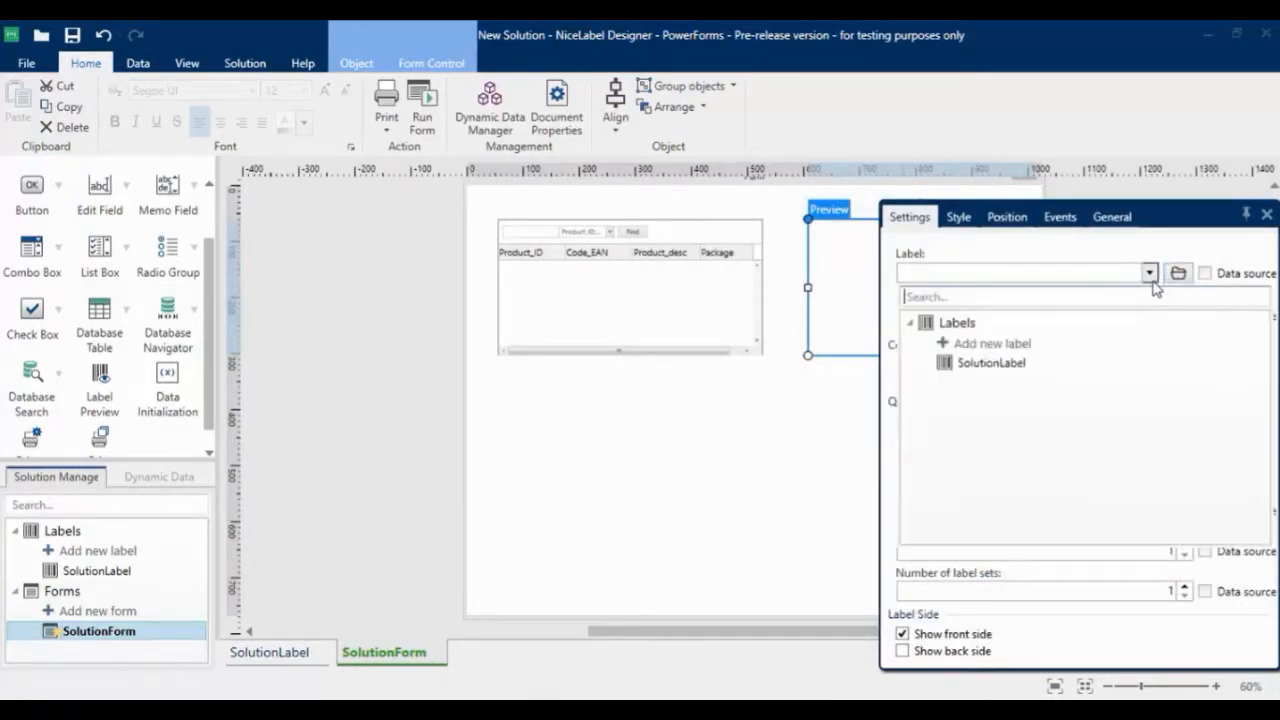
left_click(990, 364)
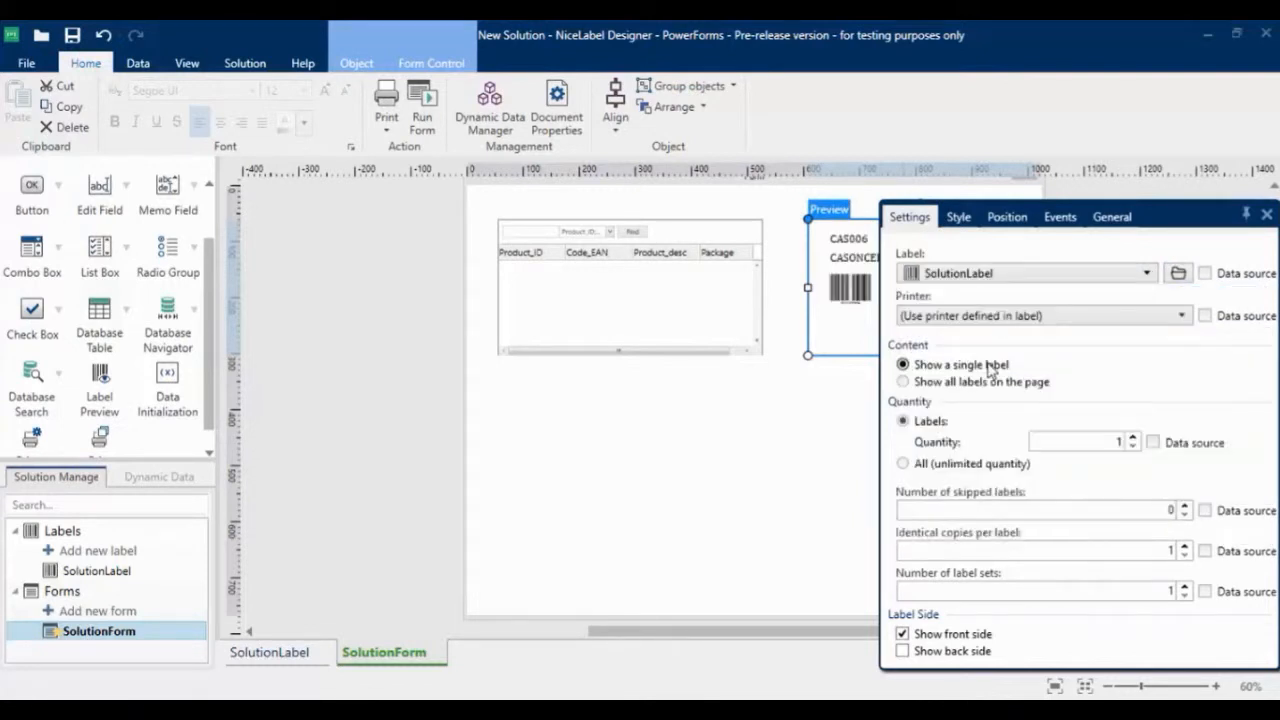
left_click(752, 520)
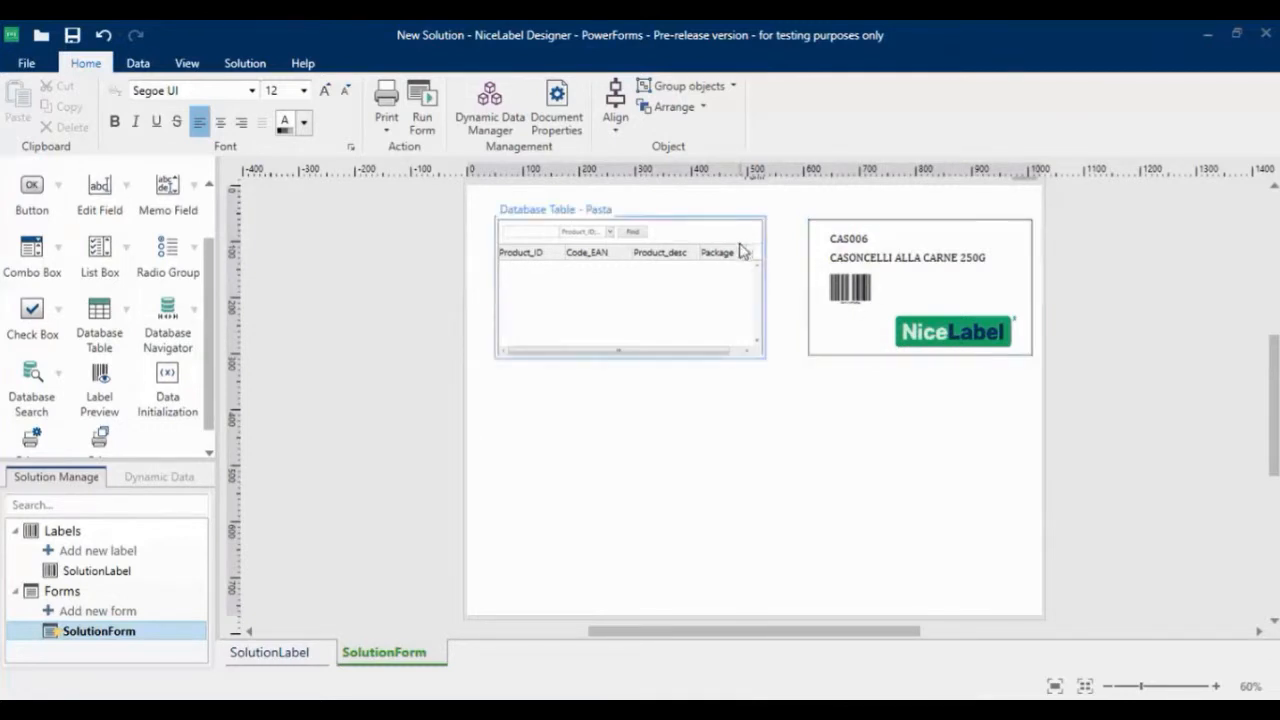
left_click(915, 250)
left_click(714, 271)
left_click(664, 436)
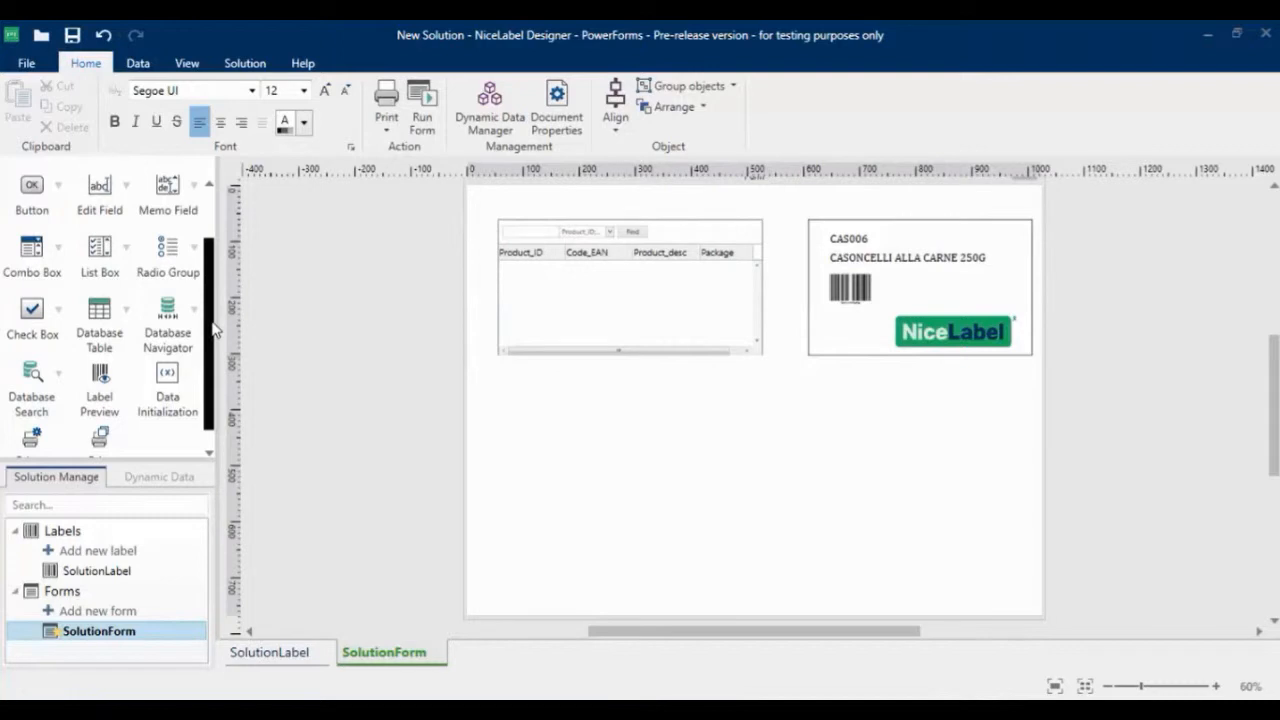
Place a button in the empty area below the table and preview, and enlarge it
scroll(208, 337, "down", 1)
scroll(208, 340, "up", 3)
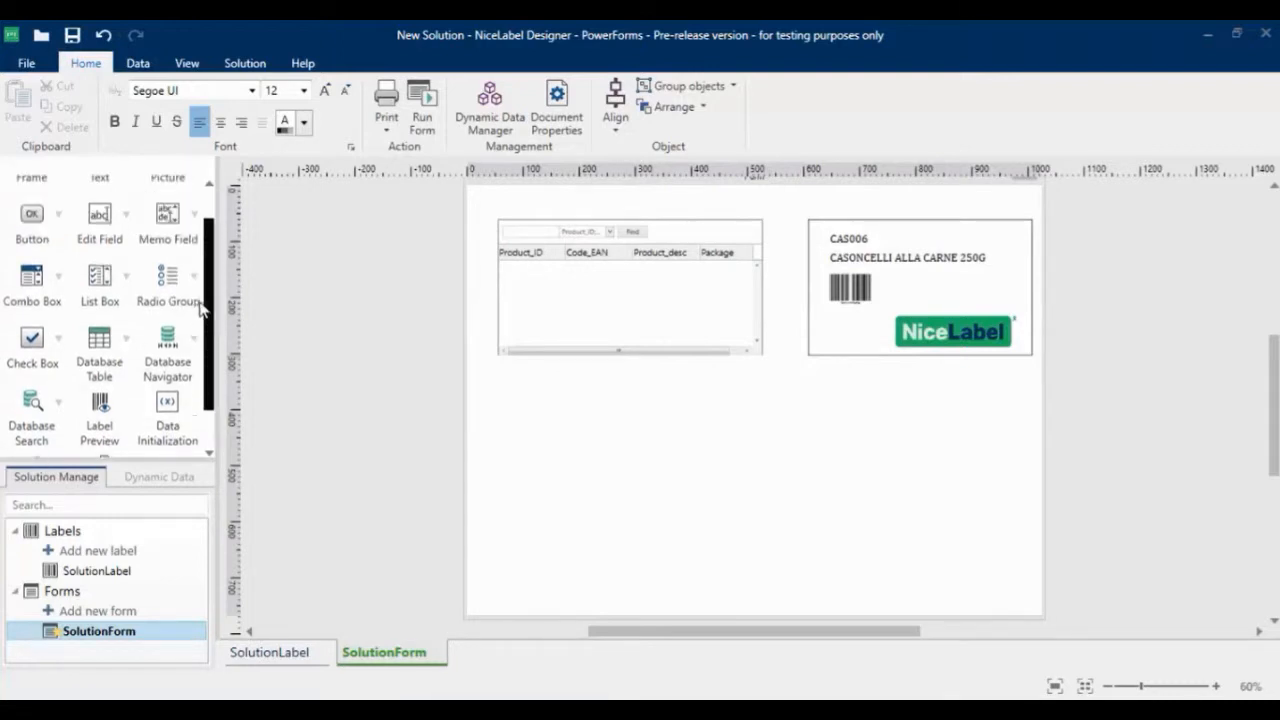
left_click(50, 232)
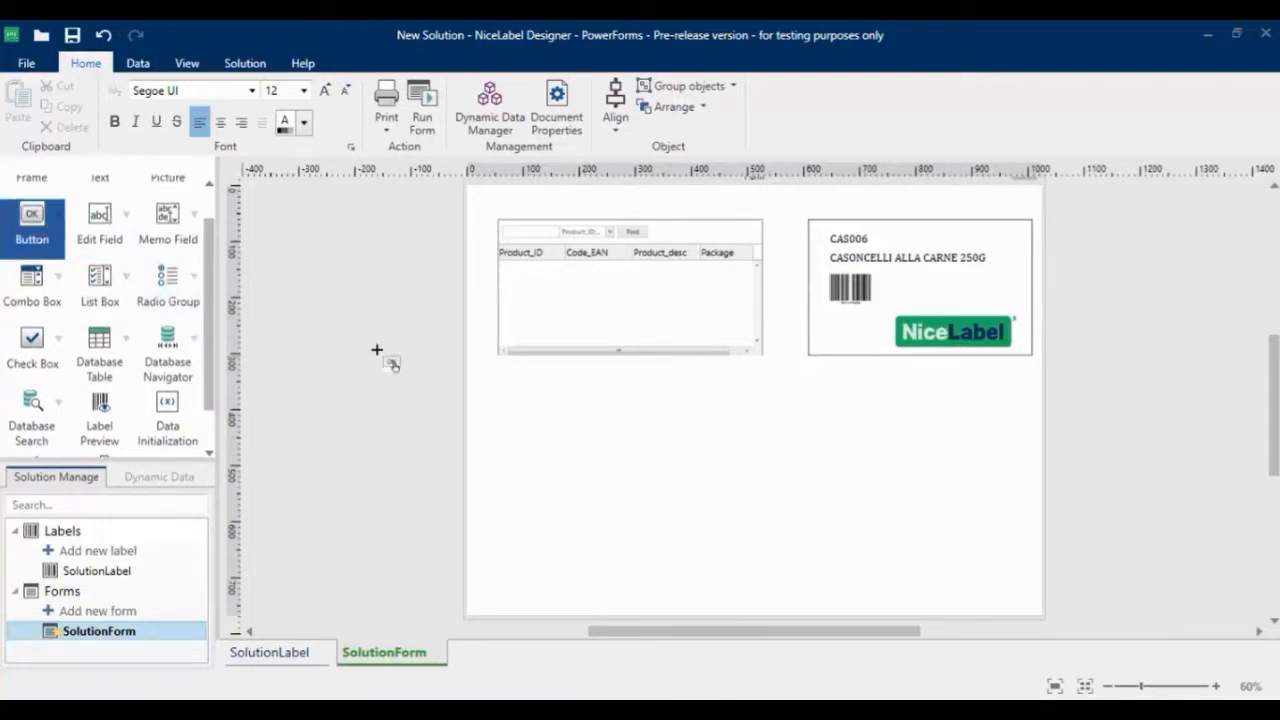
left_click(724, 470)
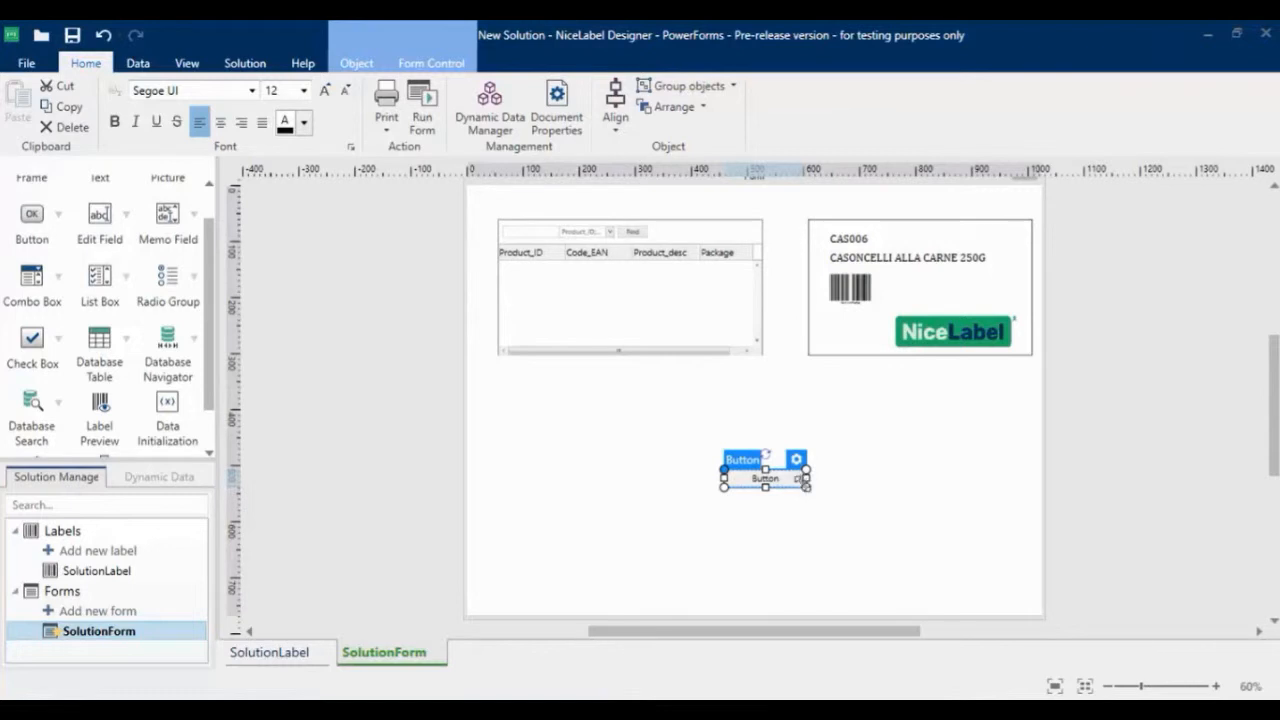
left_click_drag(806, 486, 817, 511)
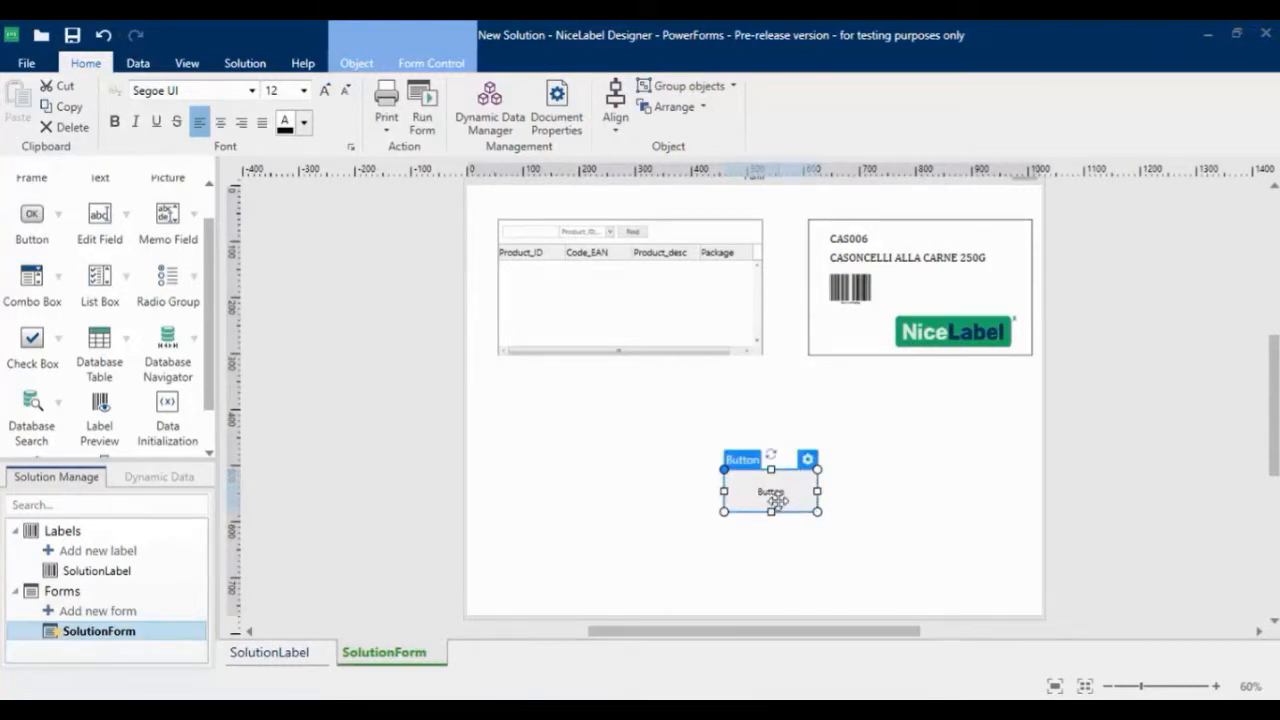
Set the button's caption to Print and move it below the label preview, aligned with the preview's left edge
double_click(776, 500)
left_click(852, 308)
left_click_drag(942, 422, 711, 366)
type("Pri")
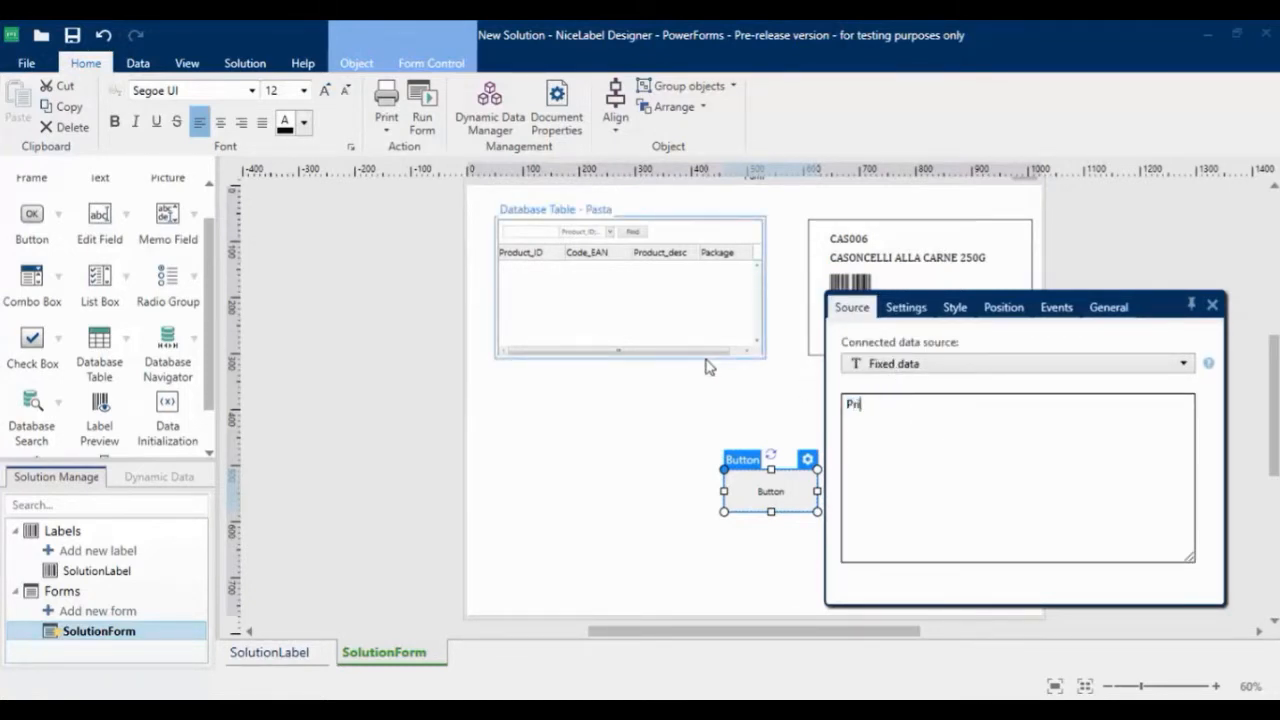
type("nt")
left_click(671, 409)
left_click_drag(772, 500, 857, 481)
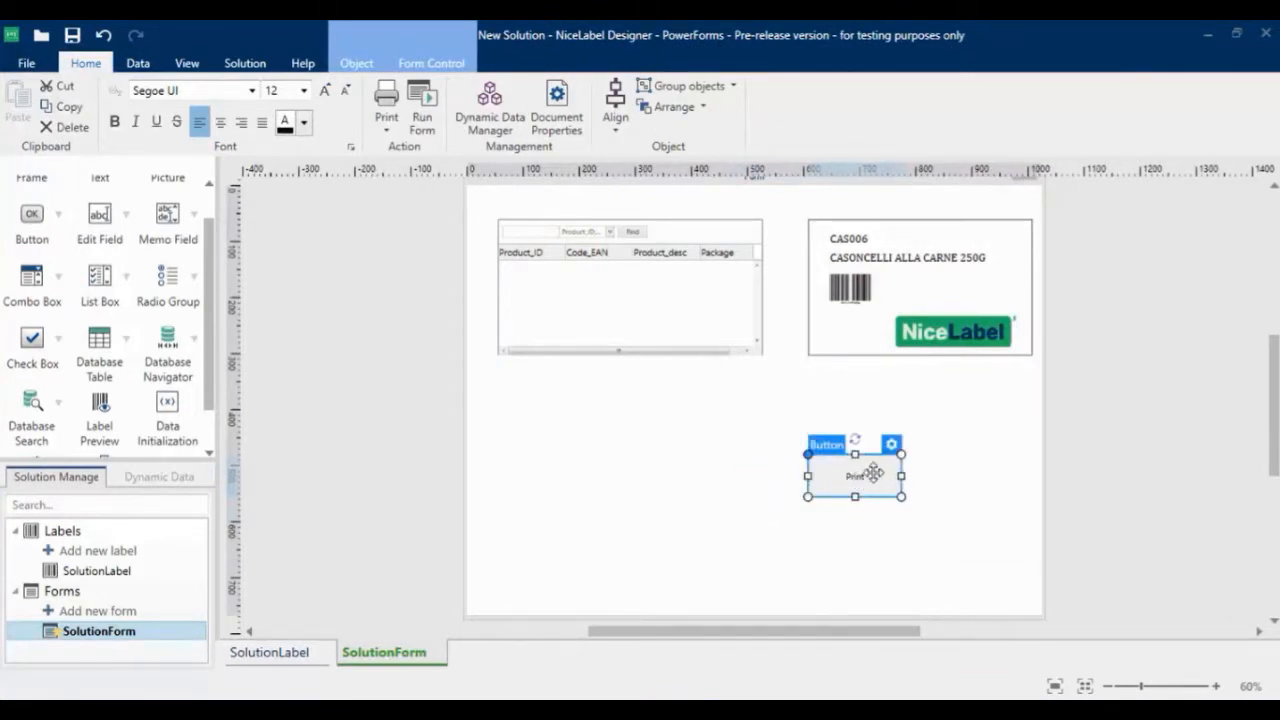
Open the On Click event actions of the Print button for editing
double_click(873, 474)
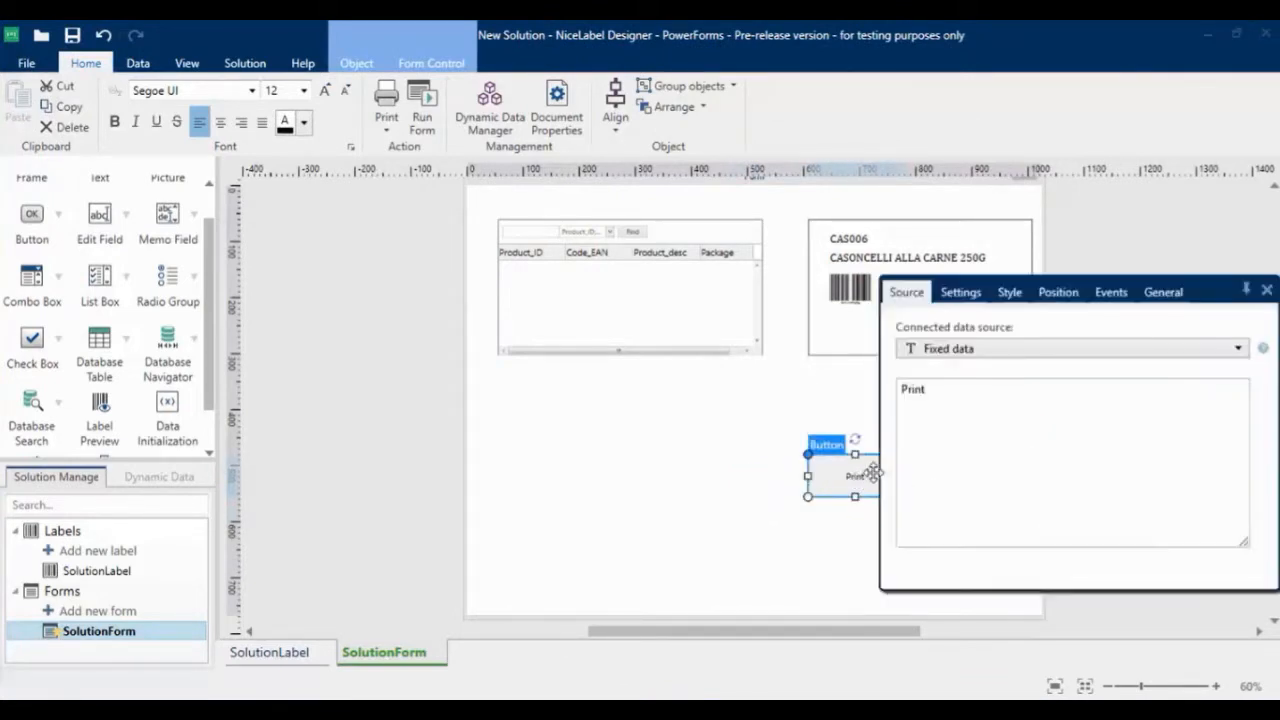
left_click(1098, 298)
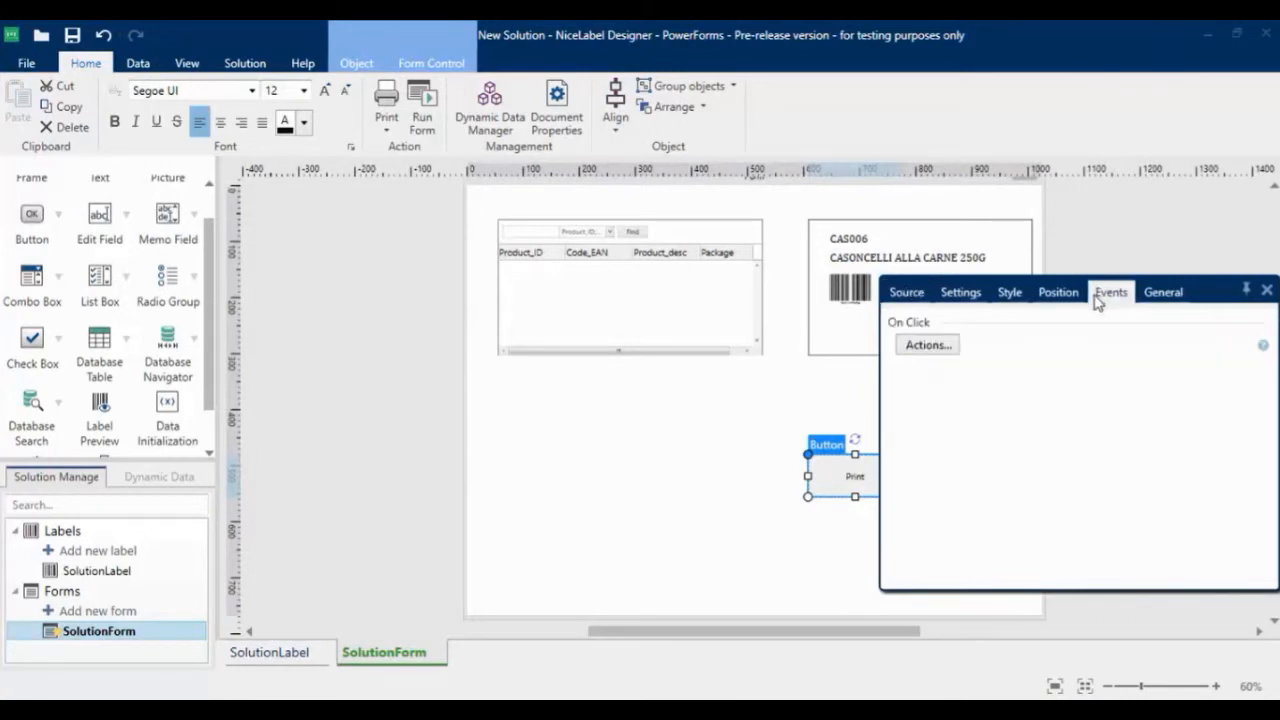
left_click(925, 345)
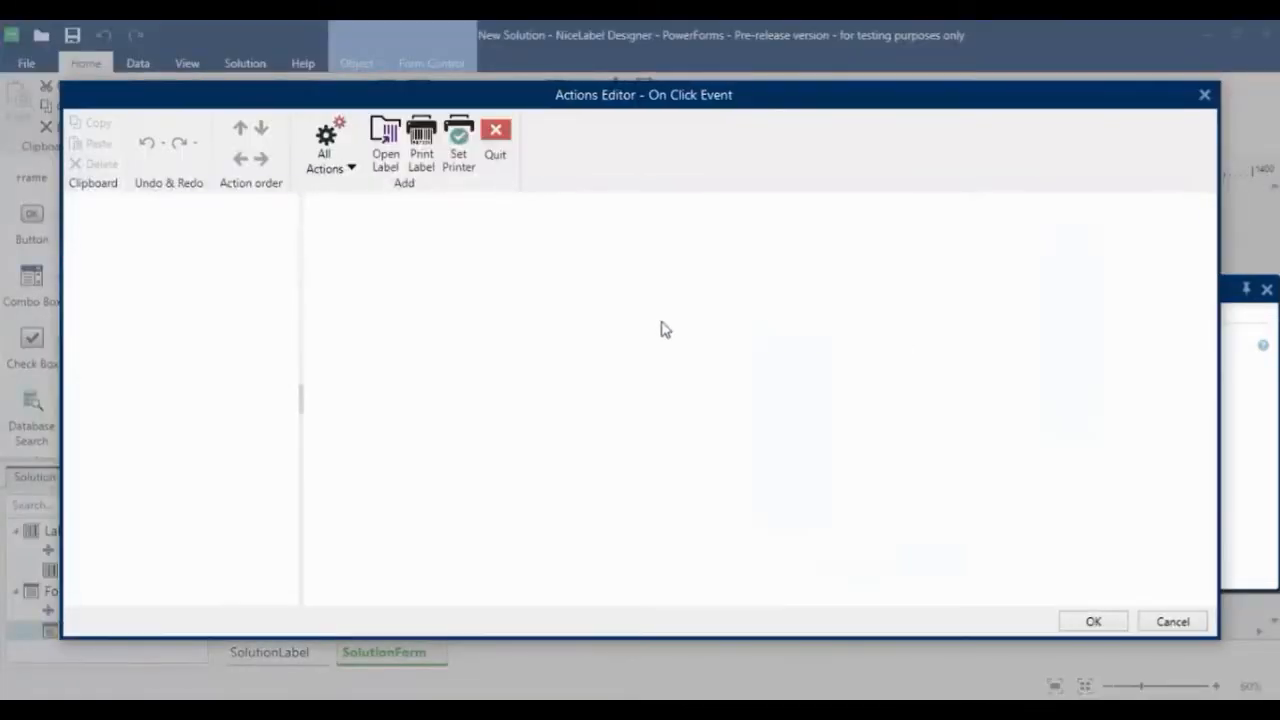
left_click(345, 164)
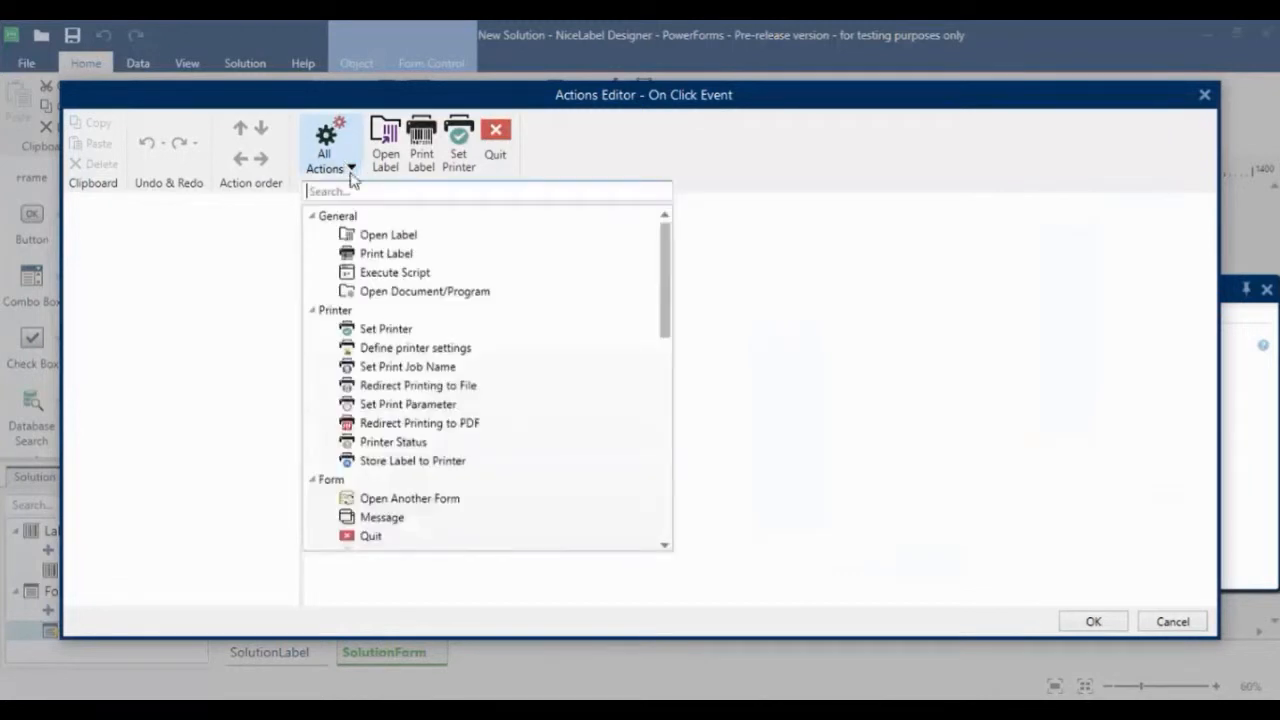
scroll(423, 357, "down", 6)
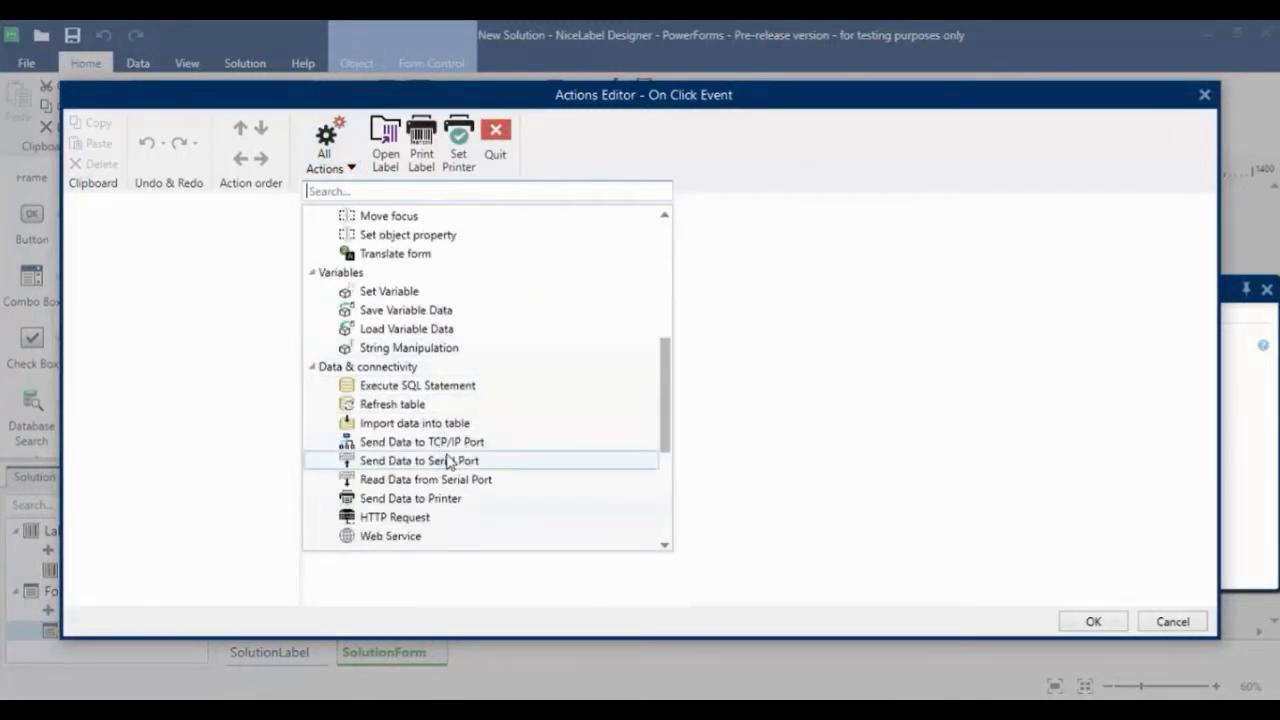
scroll(455, 450, "up", 2)
scroll(466, 420, "up", 5)
left_click(757, 349)
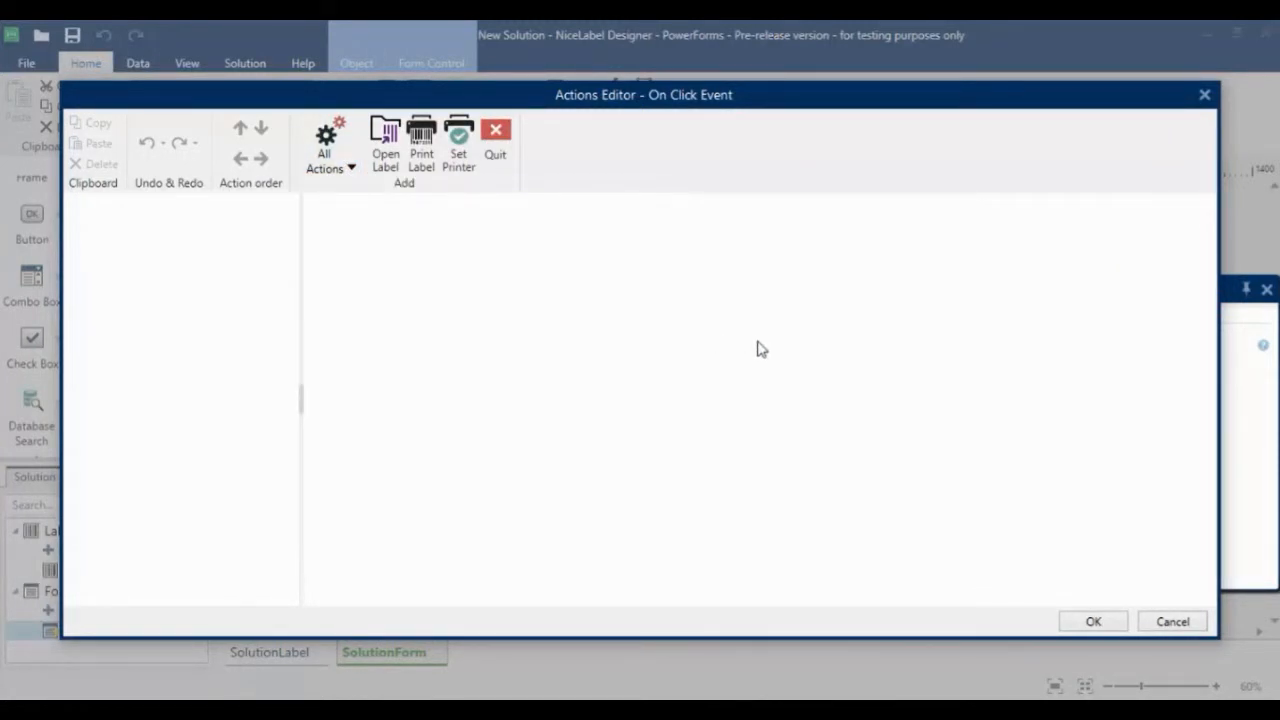
Add an Open Label action that opens SolutionLabel
left_click(388, 160)
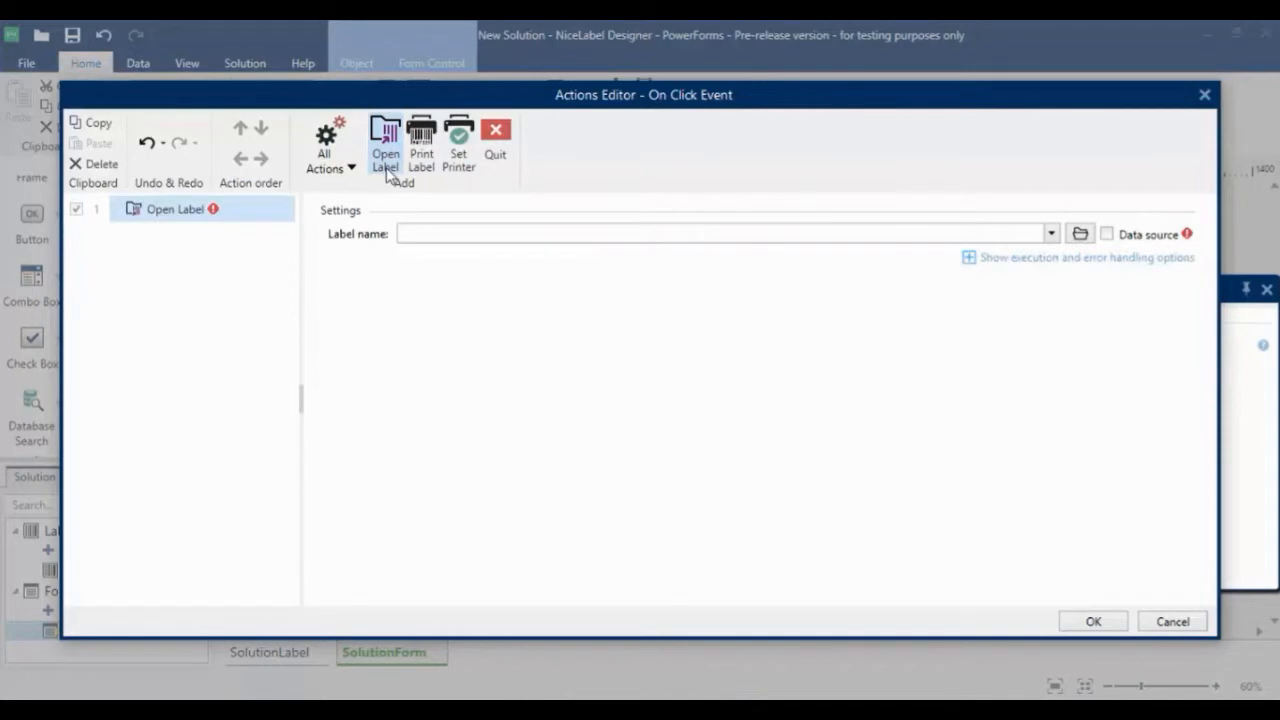
left_click(1050, 233)
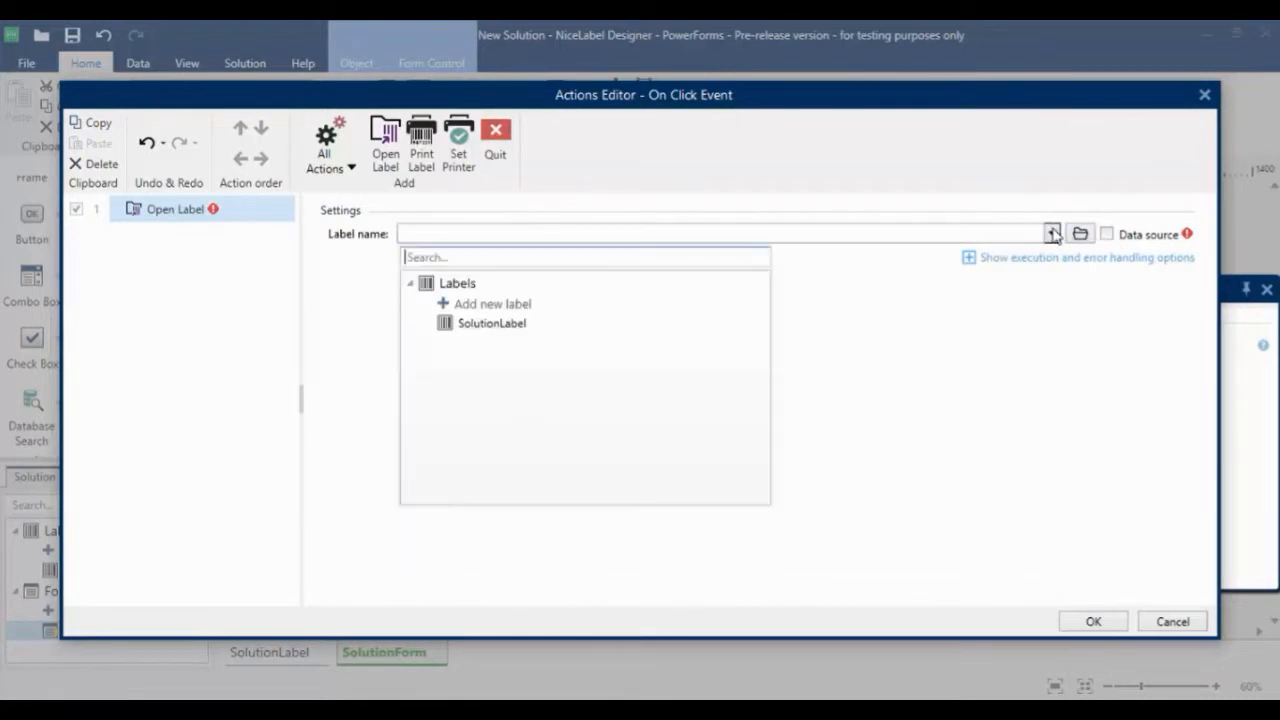
left_click(545, 322)
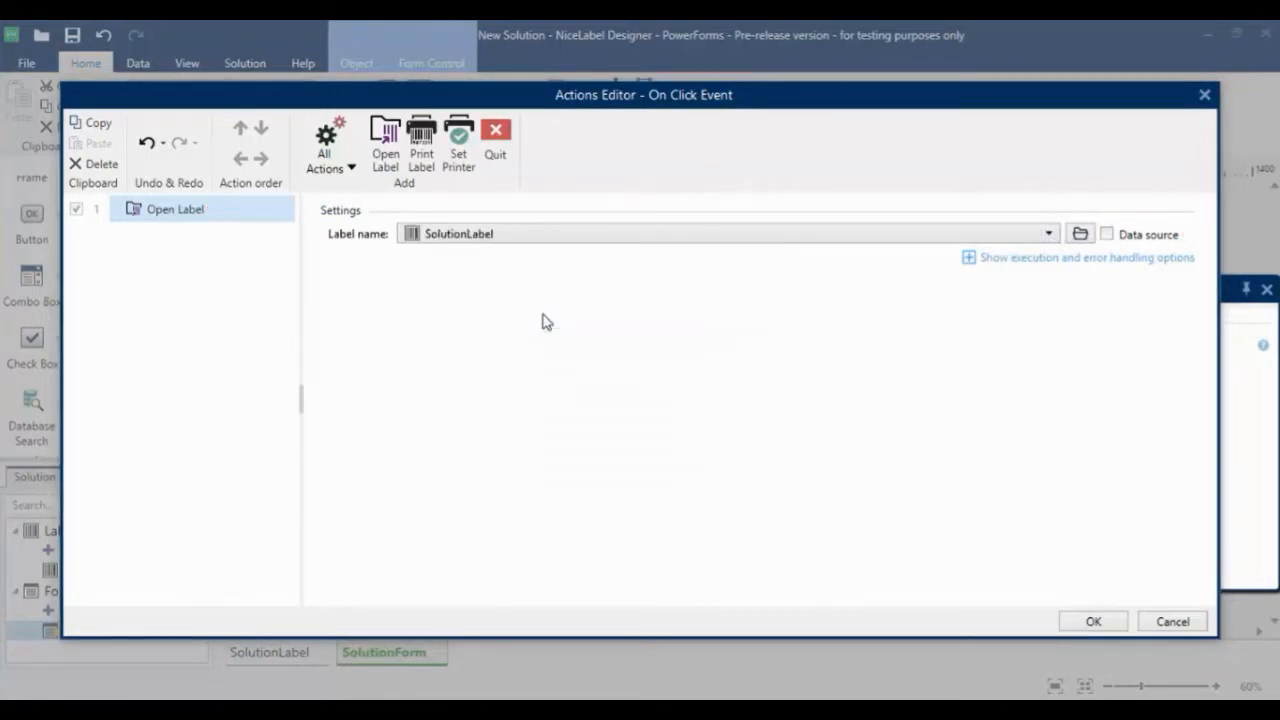
Nest a Set Printer action for My Thermal Printer and a Print Label action with quantity 1 under Open Label, and accept the actions
left_click(460, 136)
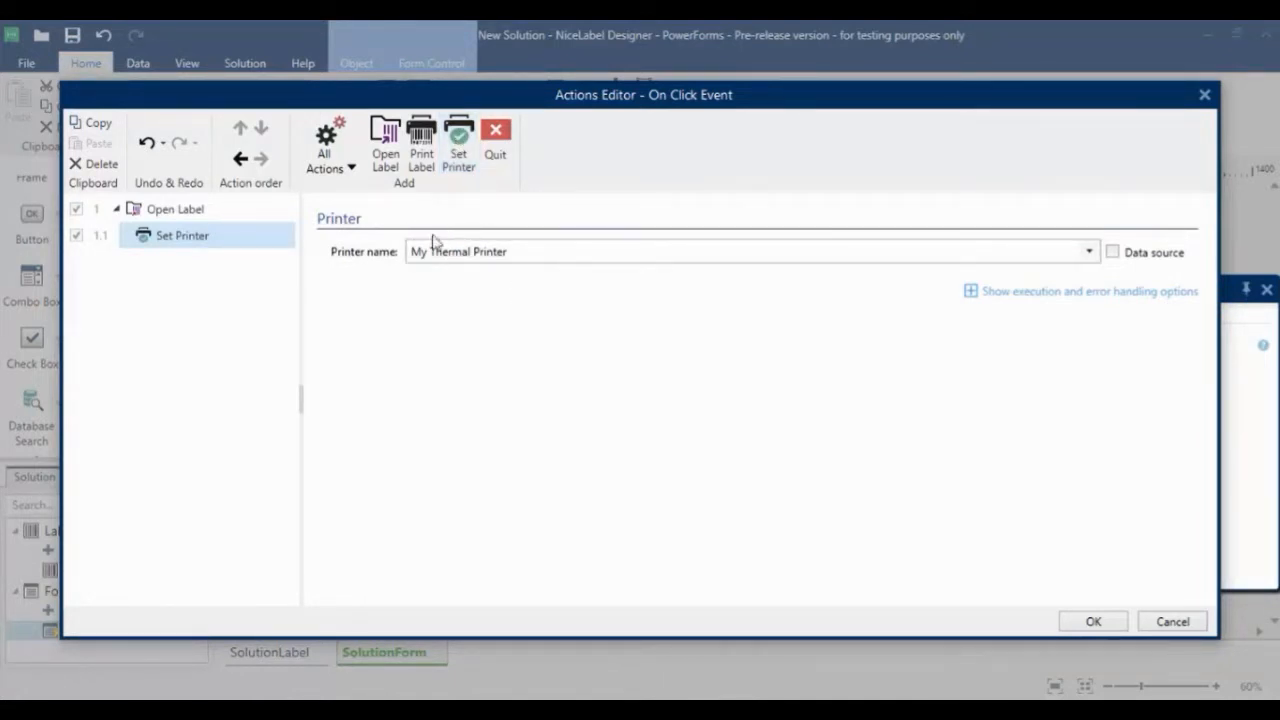
left_click(421, 142)
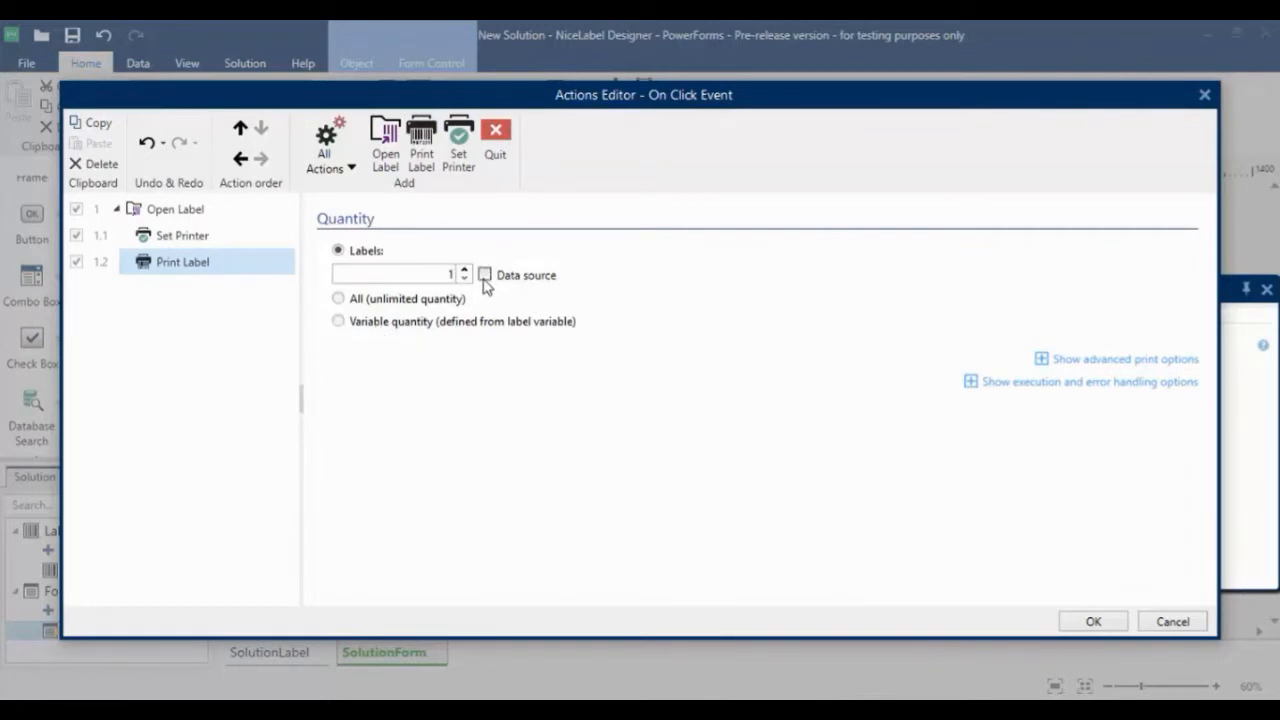
left_click(1092, 622)
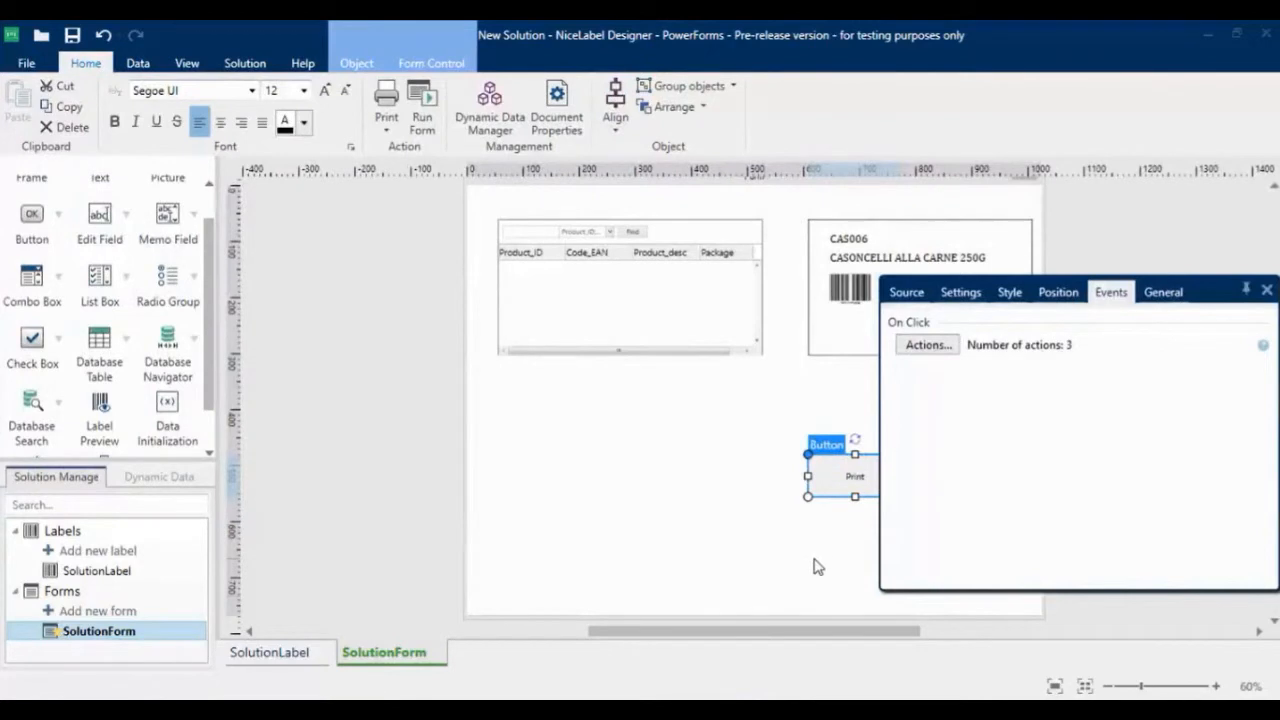
left_click(816, 565)
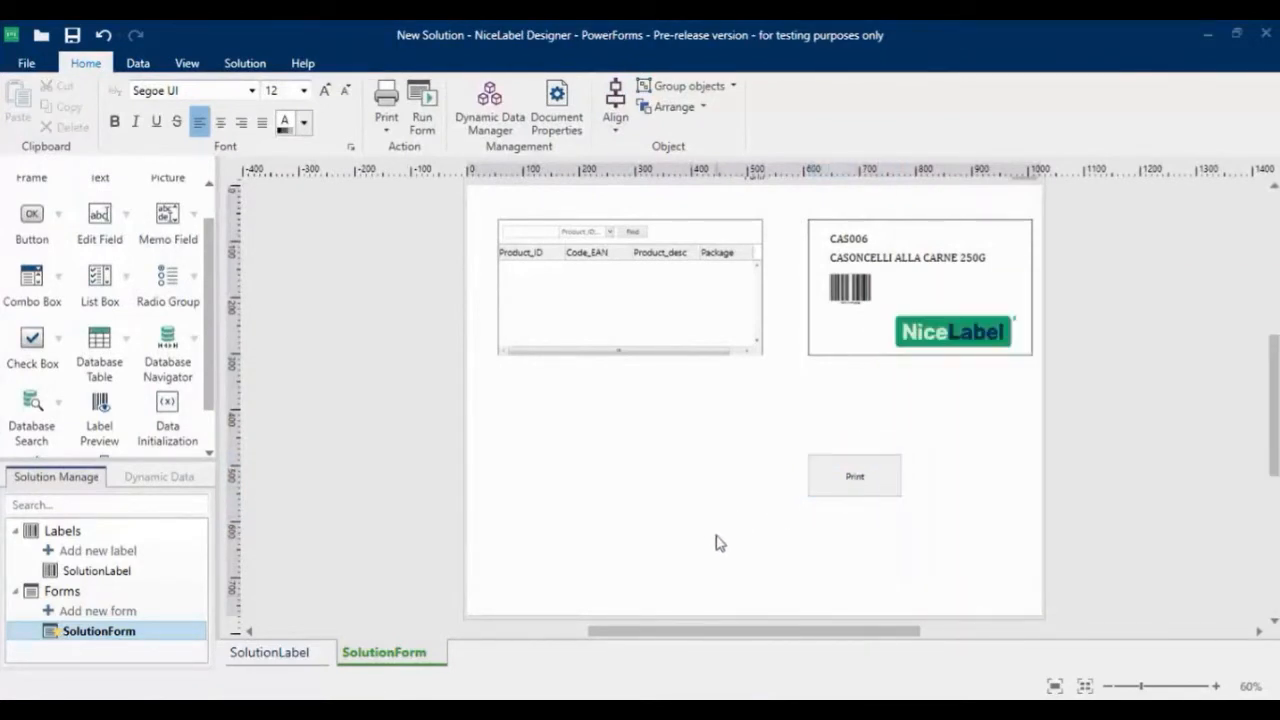
Place a Printer Settings object below the database table and a Print Quantity object beneath it, aligned with the table's left edge
left_click_drag(208, 222, 192, 300)
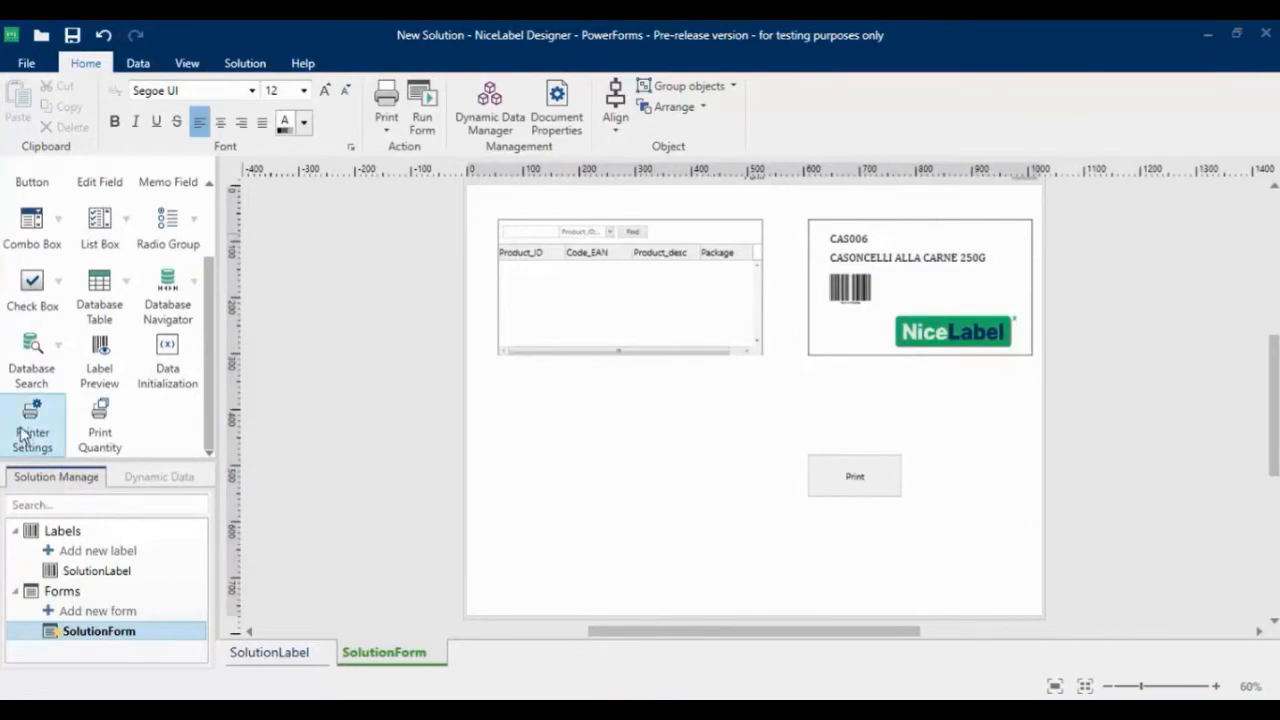
left_click_drag(30, 418, 552, 474)
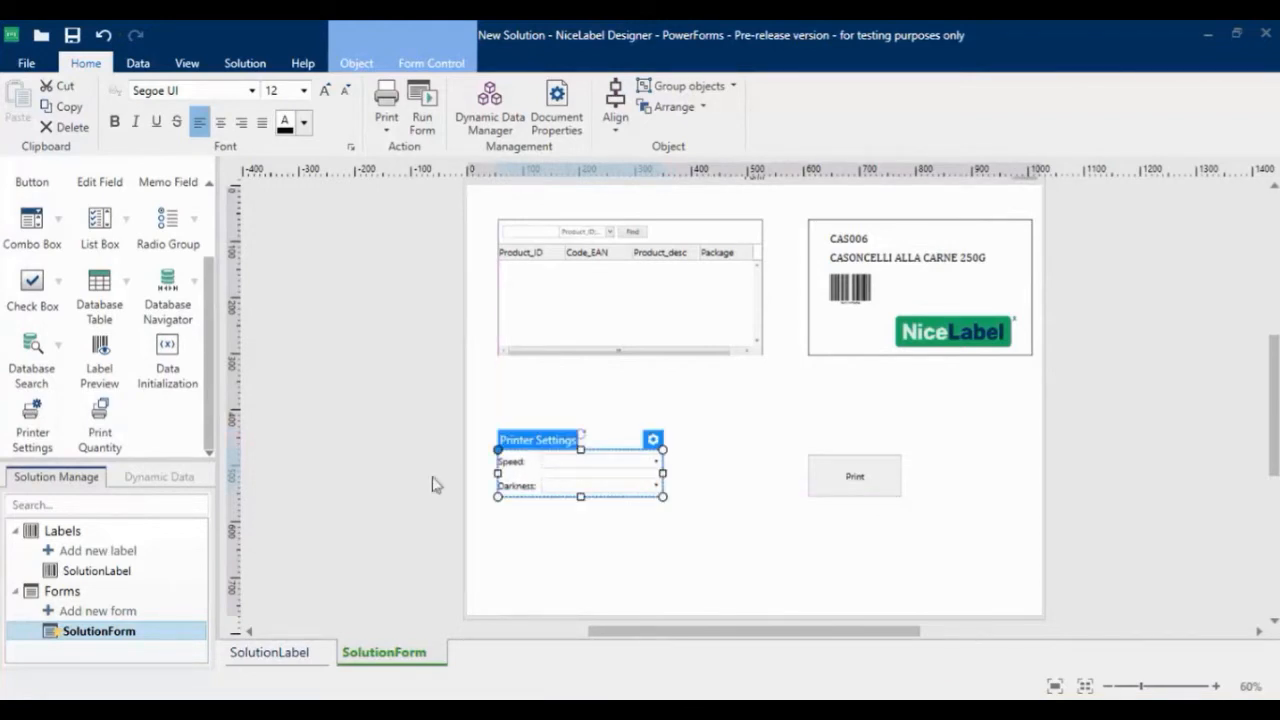
left_click(90, 420)
left_click(518, 546)
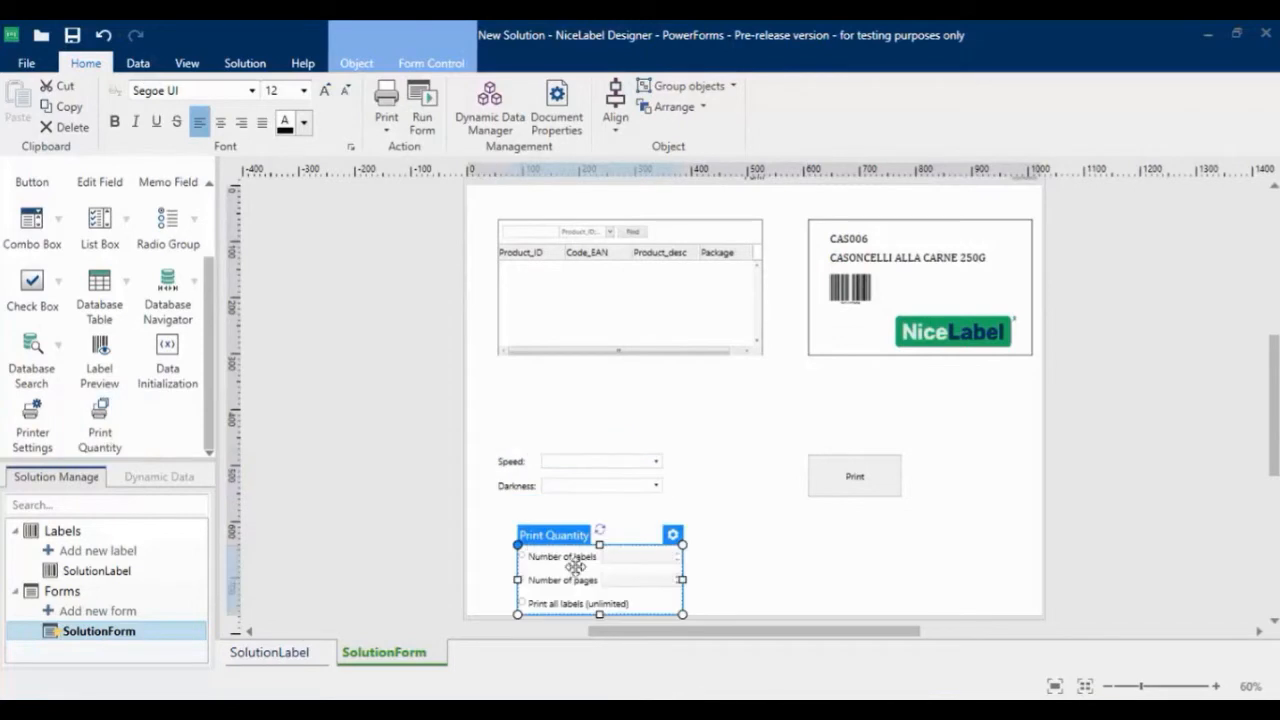
left_click_drag(566, 561, 556, 553)
left_click(757, 588)
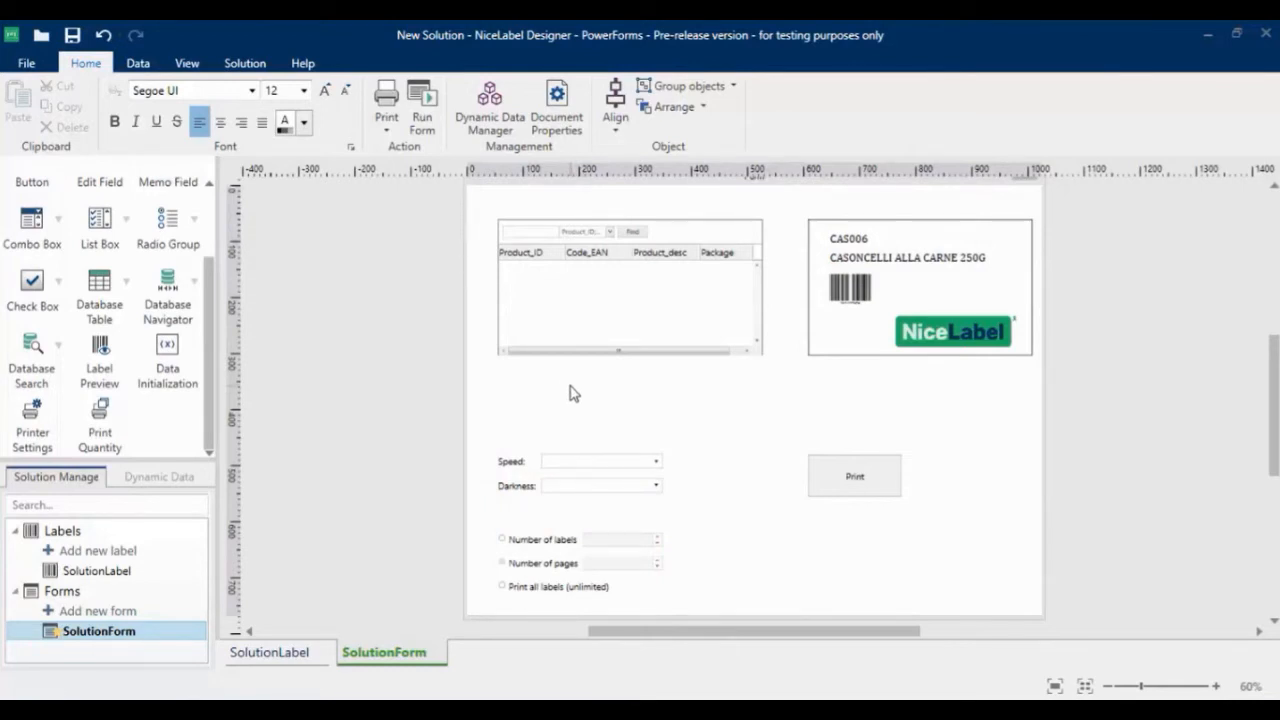
Run the form and step through the table records from PAS501 to PAS506GI to check the label preview
left_click(423, 110)
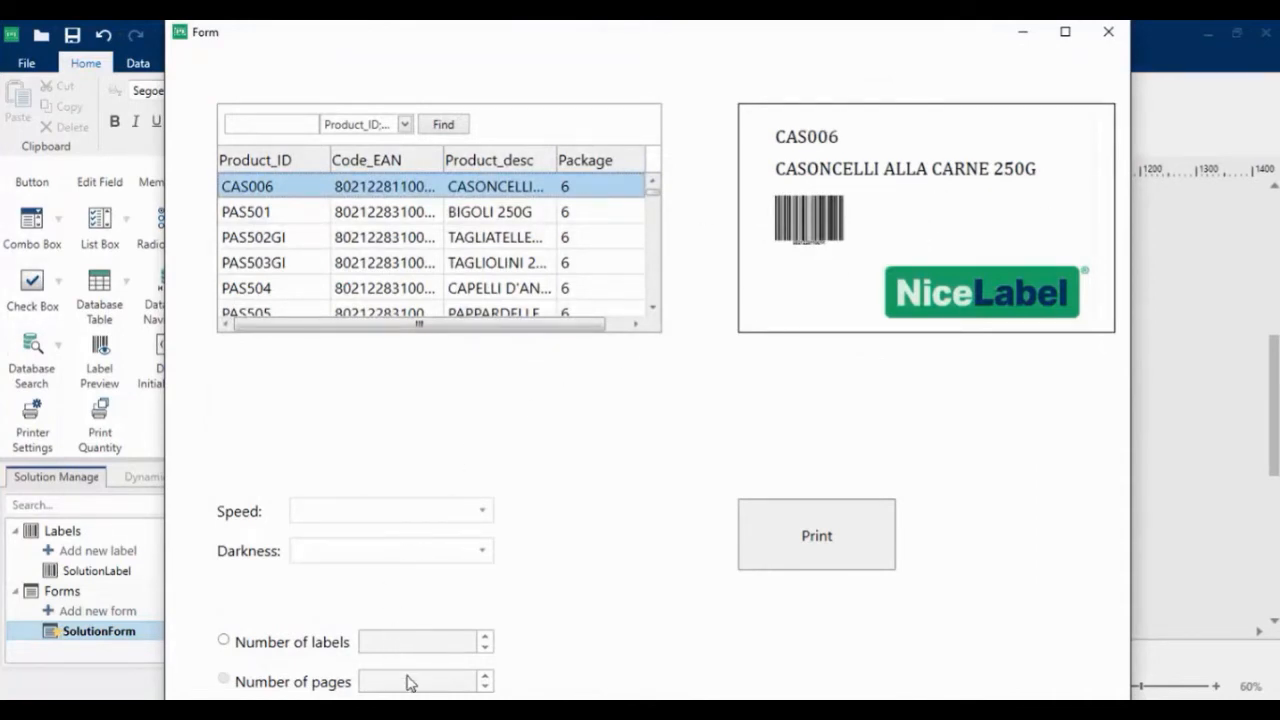
left_click(355, 213)
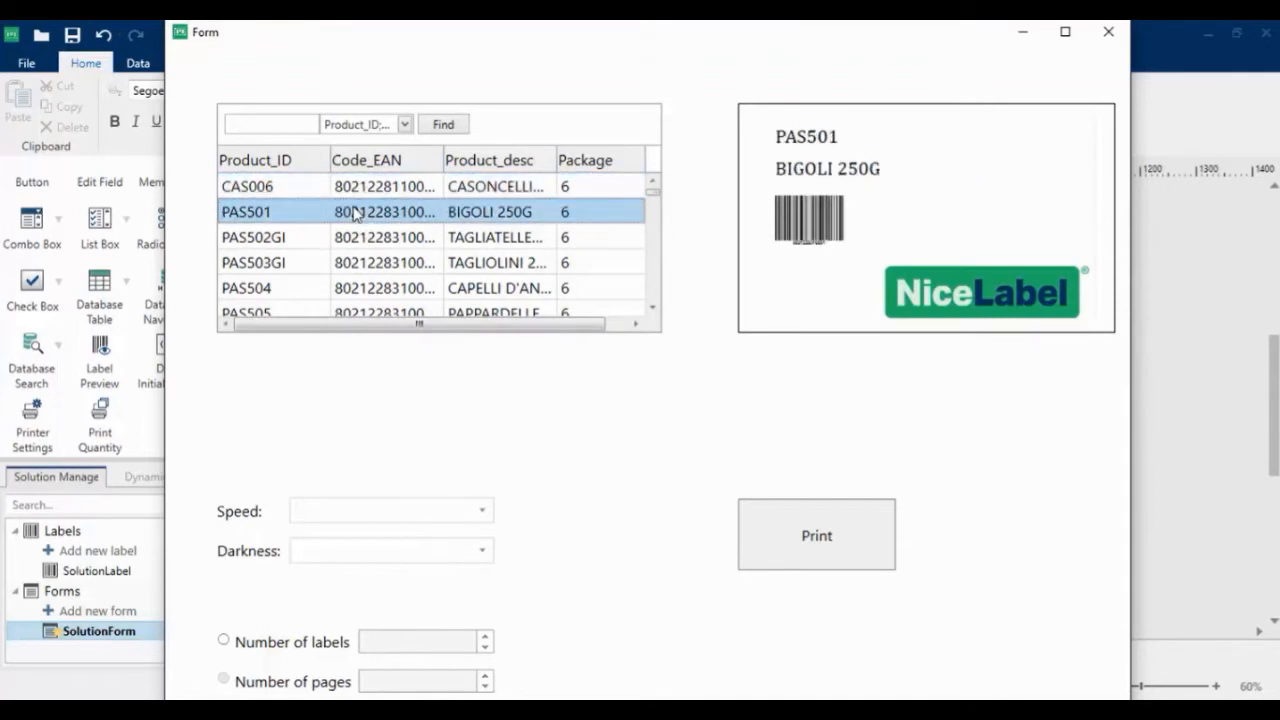
key("Down")
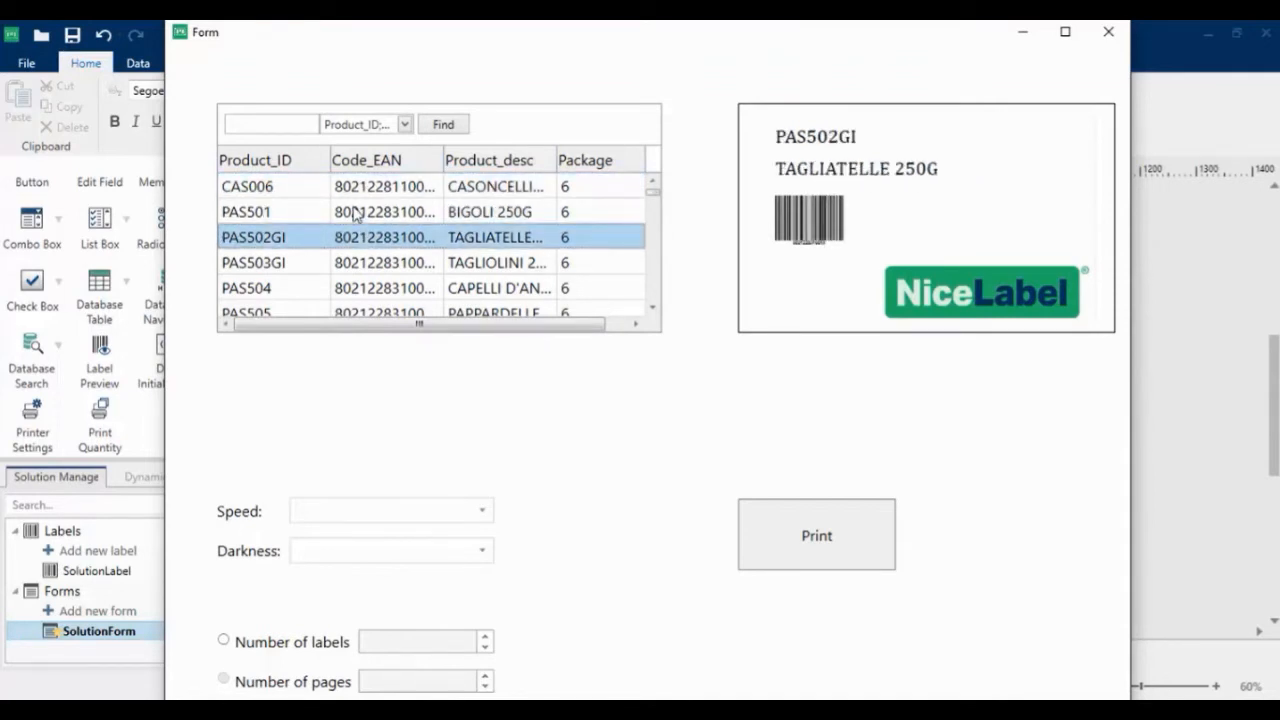
key("Down")
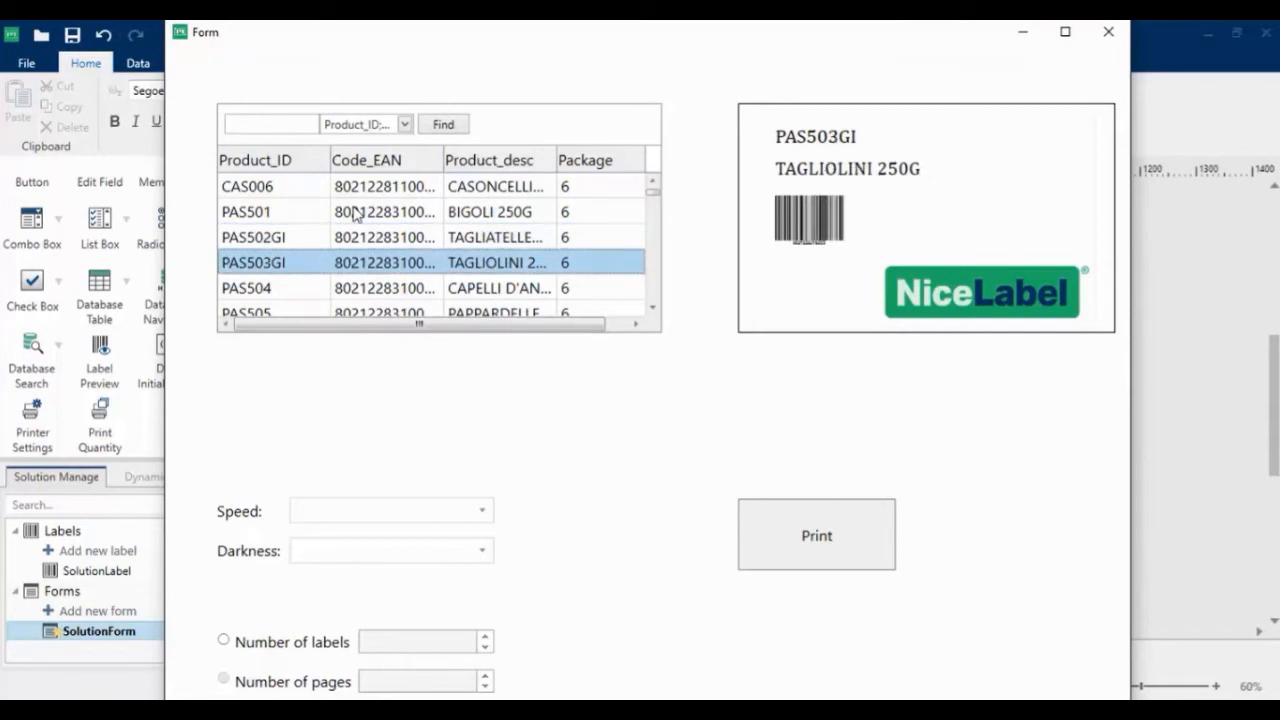
key("Down")
key("Down")
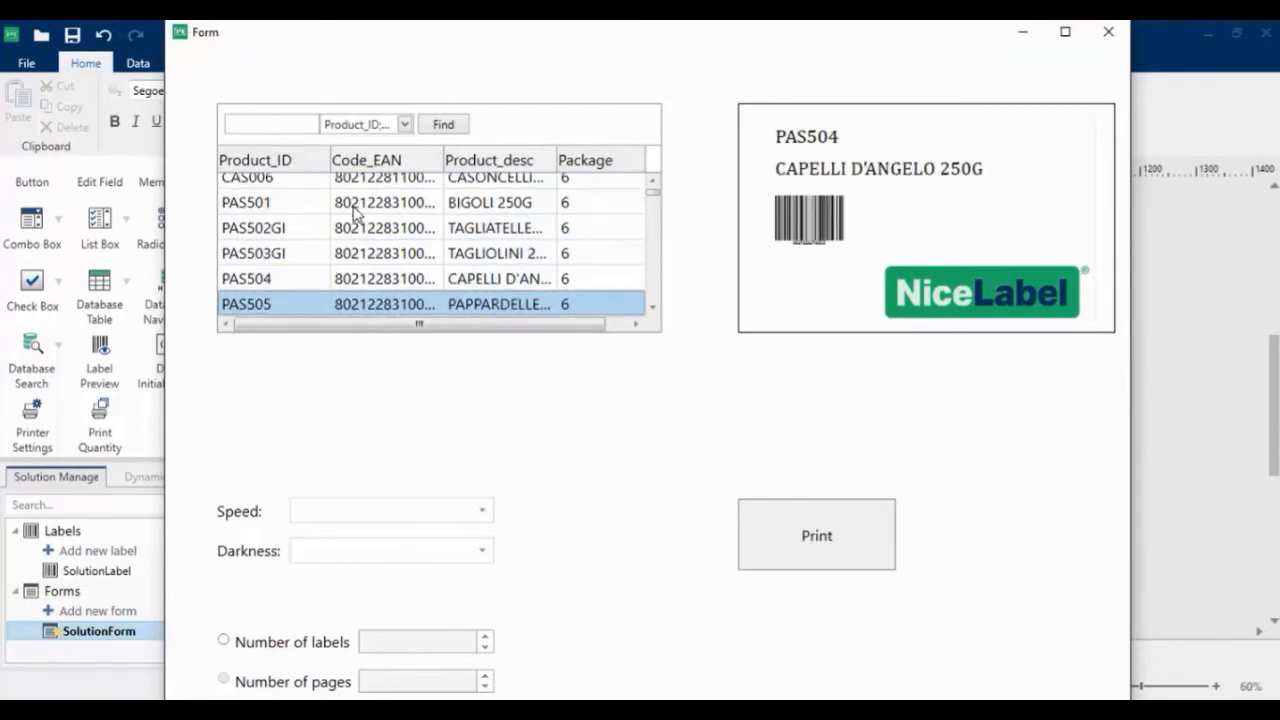
key("Down")
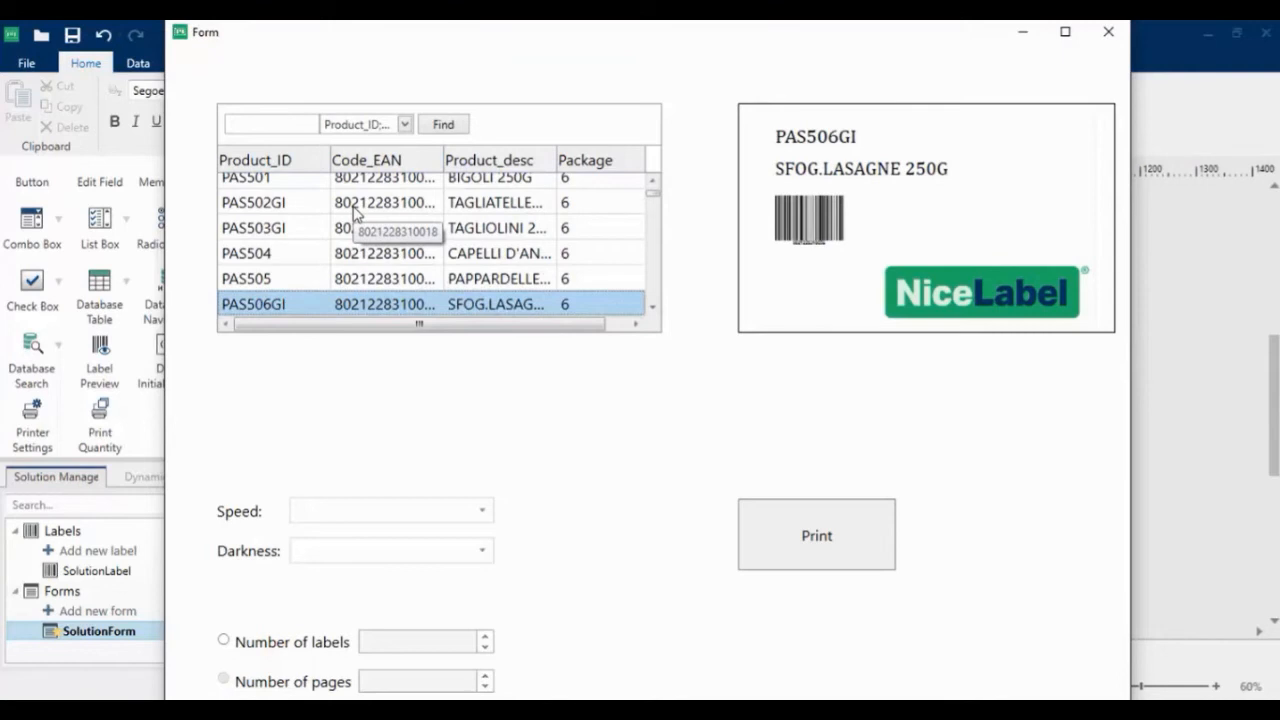